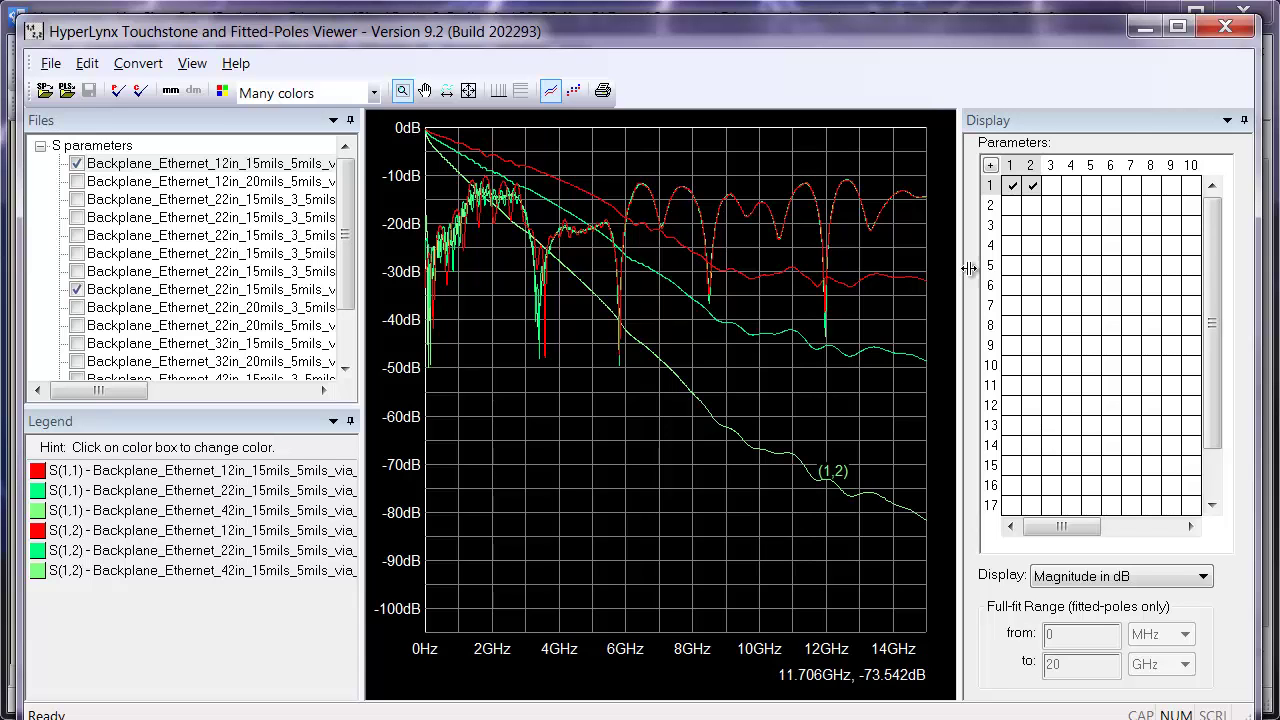
# Step: Undock the Display panel so it floats over the S(1,1)/S(1,2) plot
pyautogui.moveTo(1140, 128); pyautogui.dragTo(1126, 63)
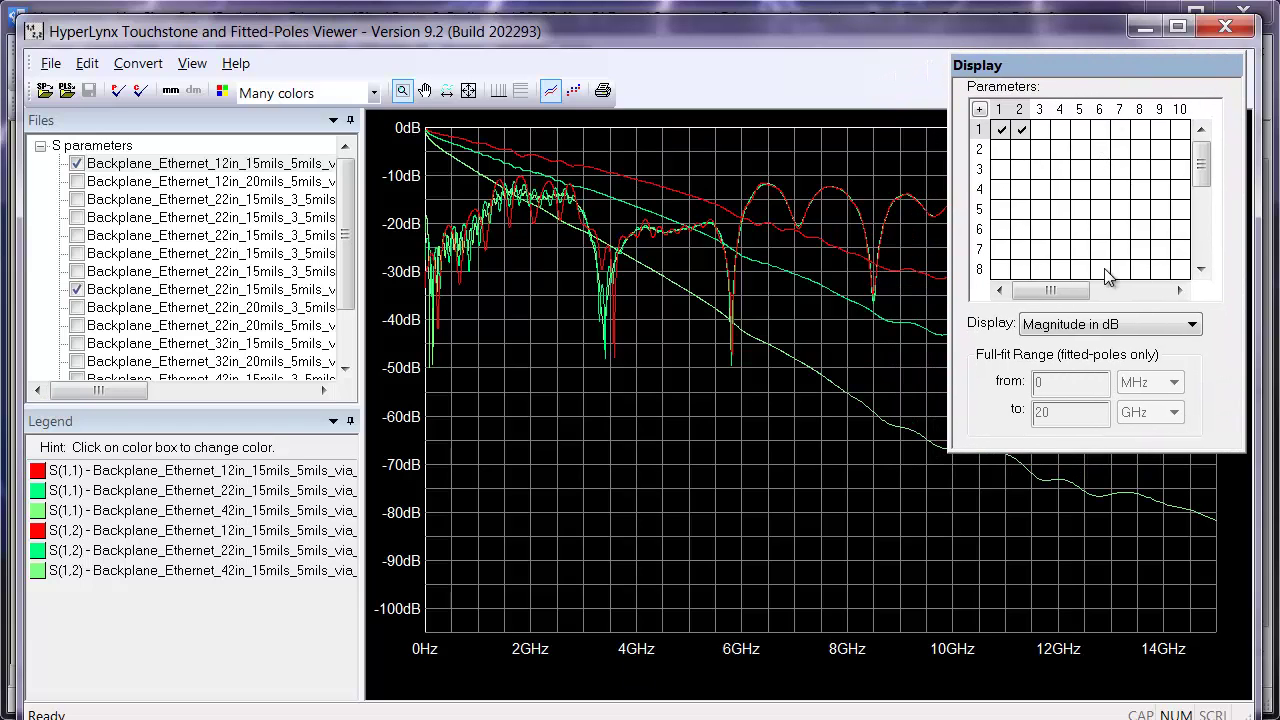
# Step: Change the Display type to Protocol-specific Metrics
pyautogui.click(1190, 324)
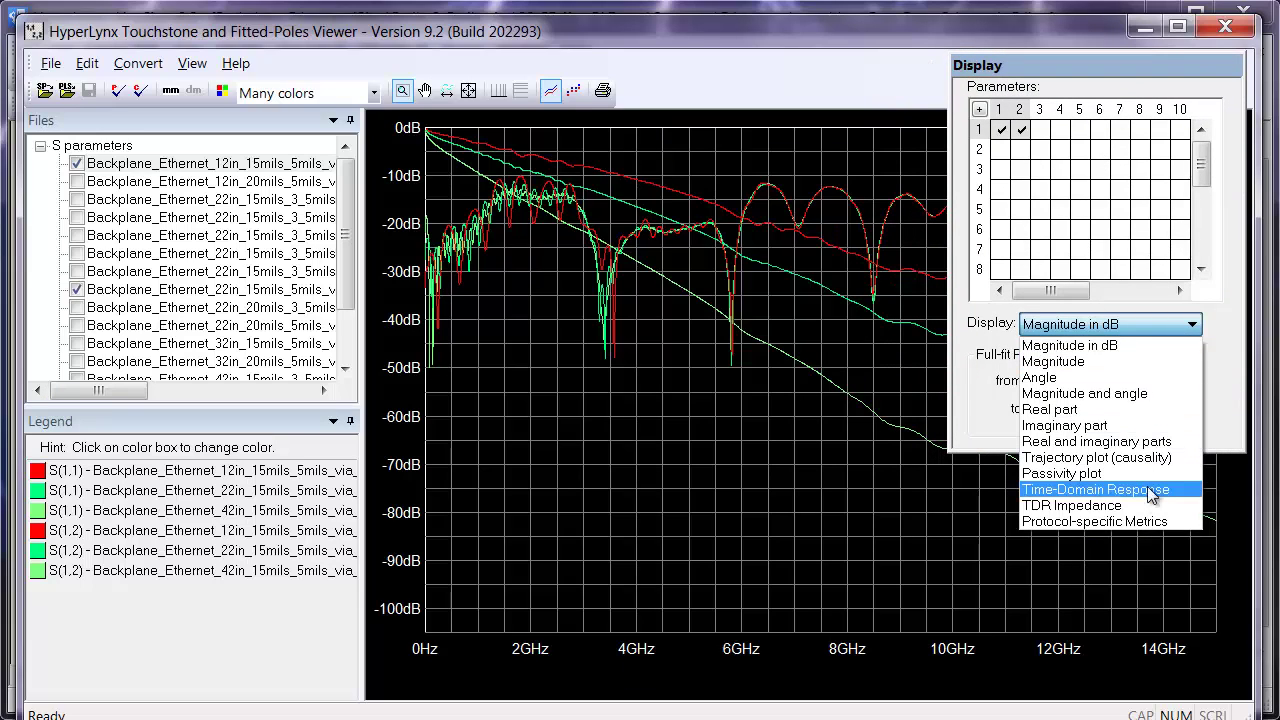
pyautogui.click(1151, 521)
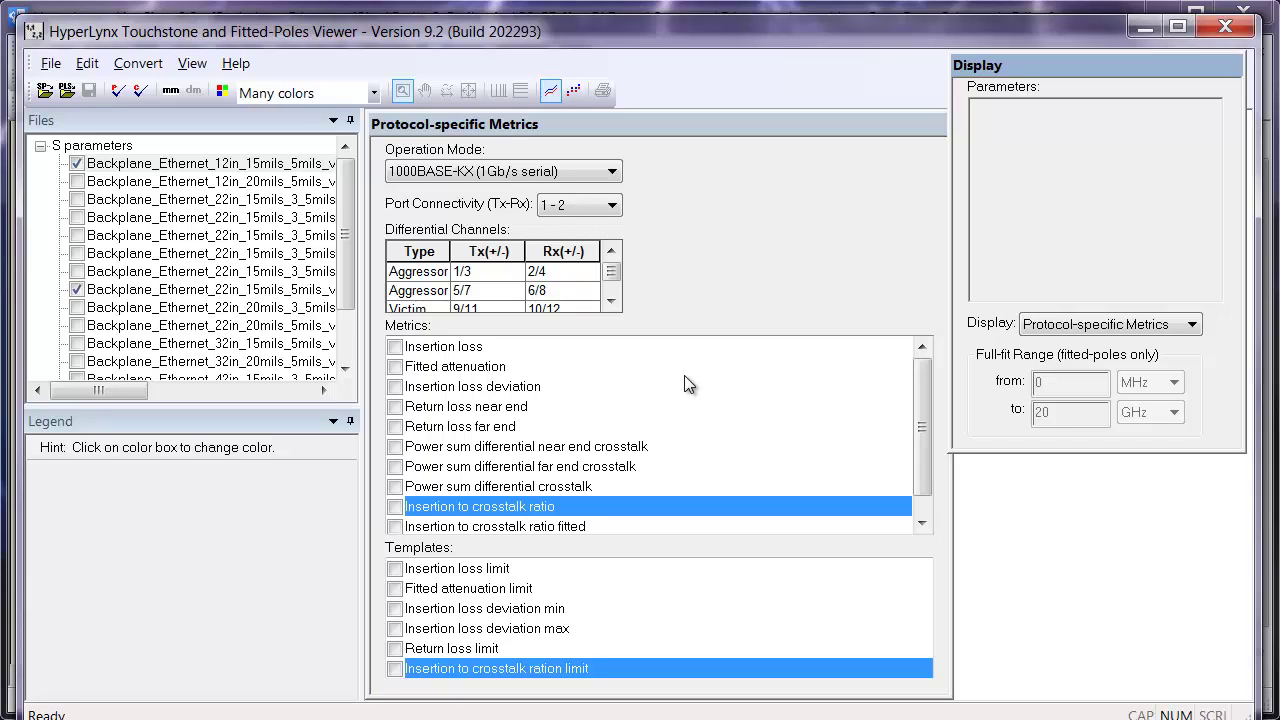
pyautogui.click(607, 178)
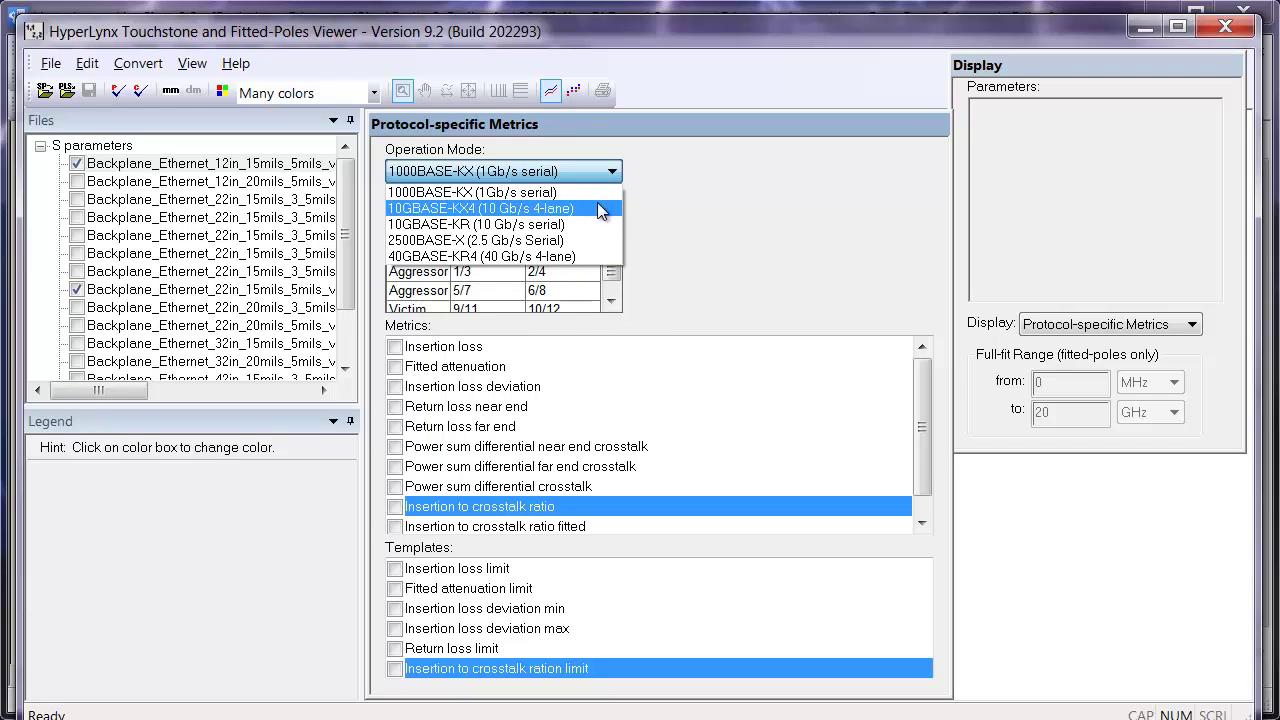
pyautogui.click(601, 194)
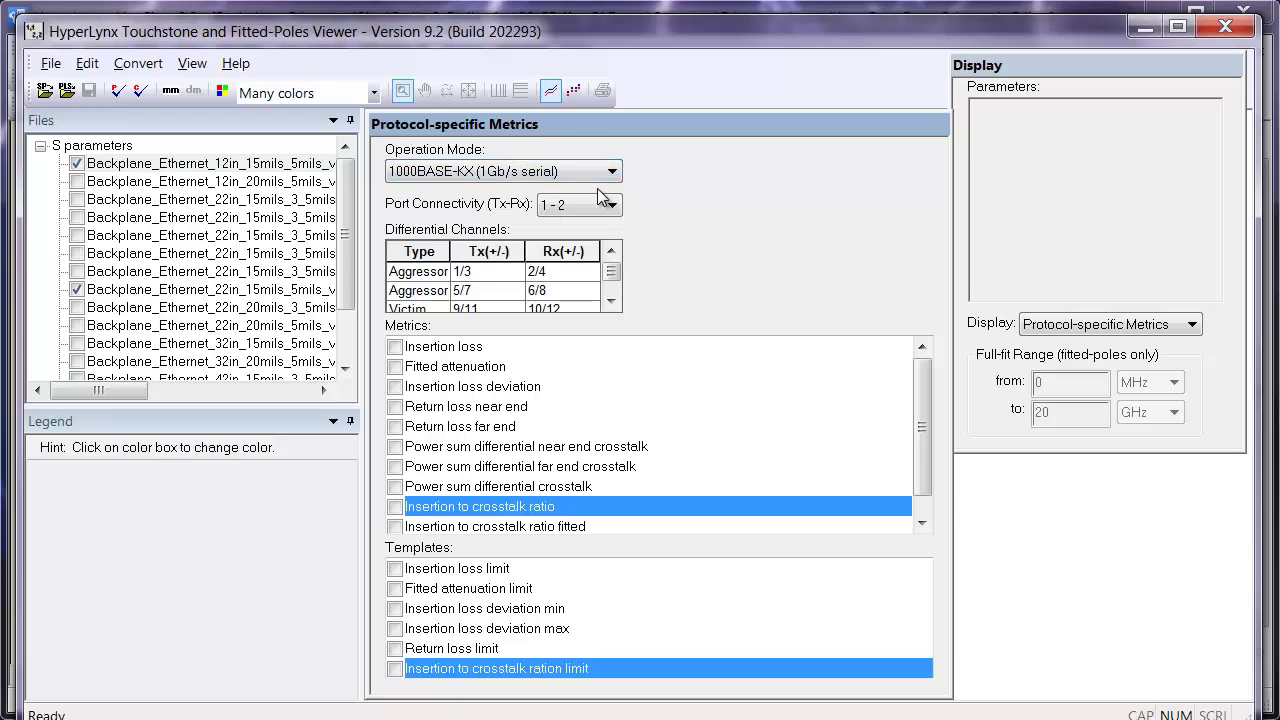
pyautogui.click(612, 210)
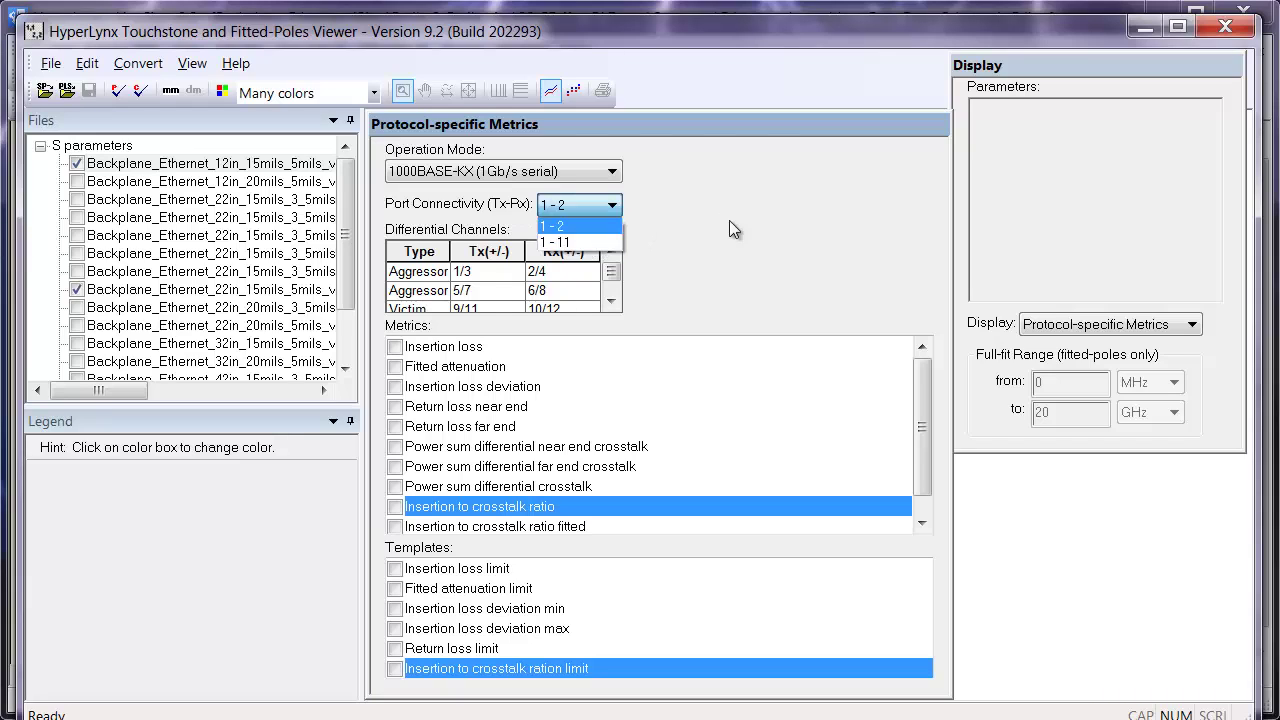
pyautogui.press('Escape')
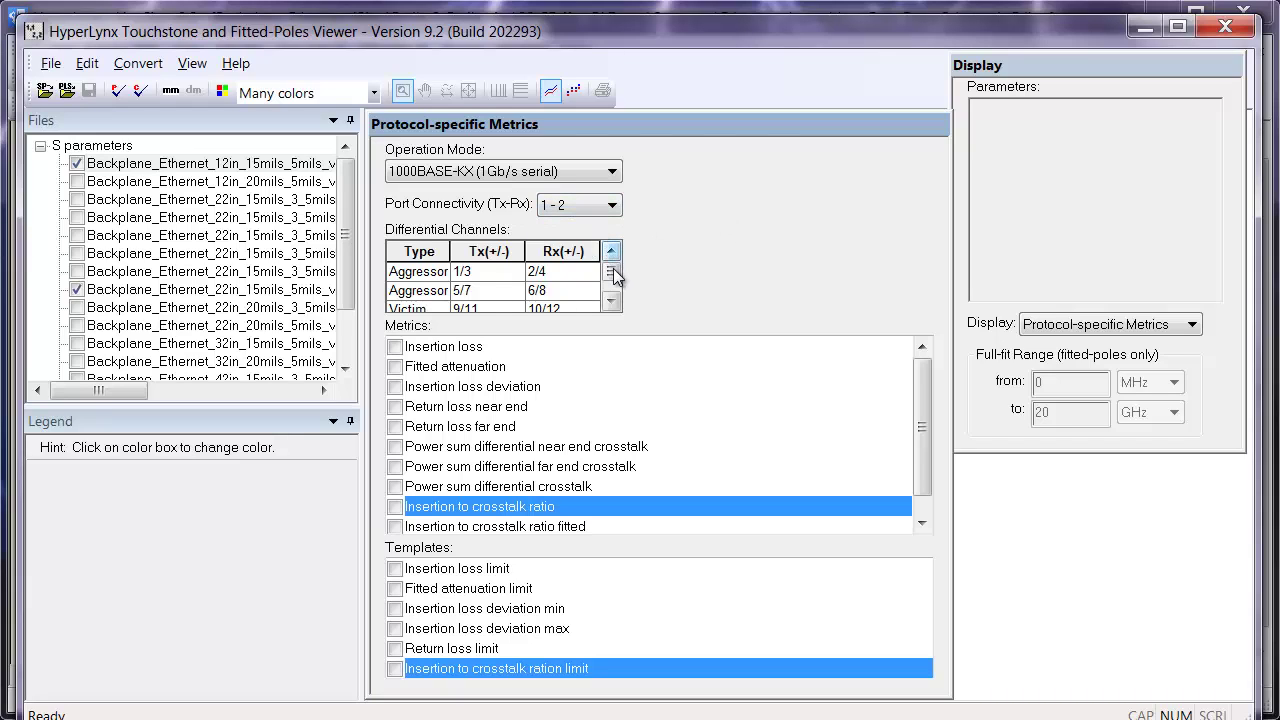
pyautogui.moveTo(613, 276); pyautogui.dragTo(617, 285)
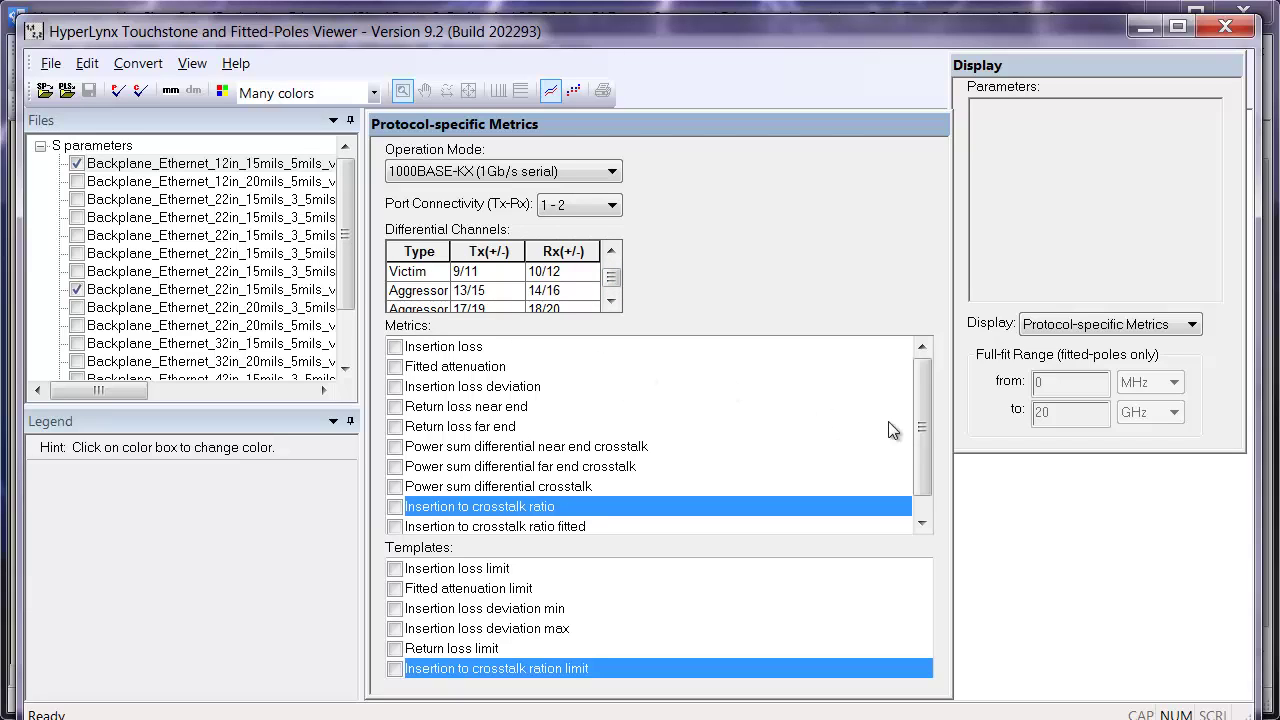
# Step: Plot fitted attenuation and the Fitted attenuation limit template for the 12in 15mils channel
pyautogui.click(453, 367)
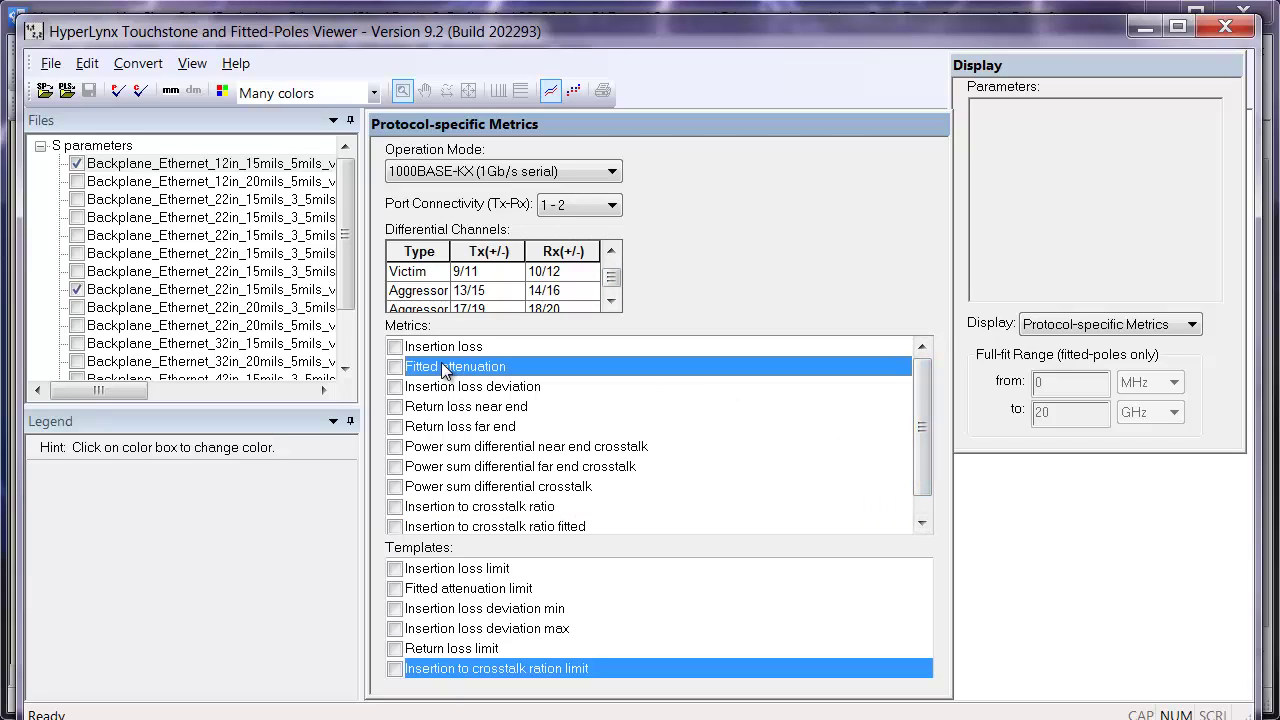
pyautogui.moveTo(624, 125); pyautogui.dragTo(914, 129)
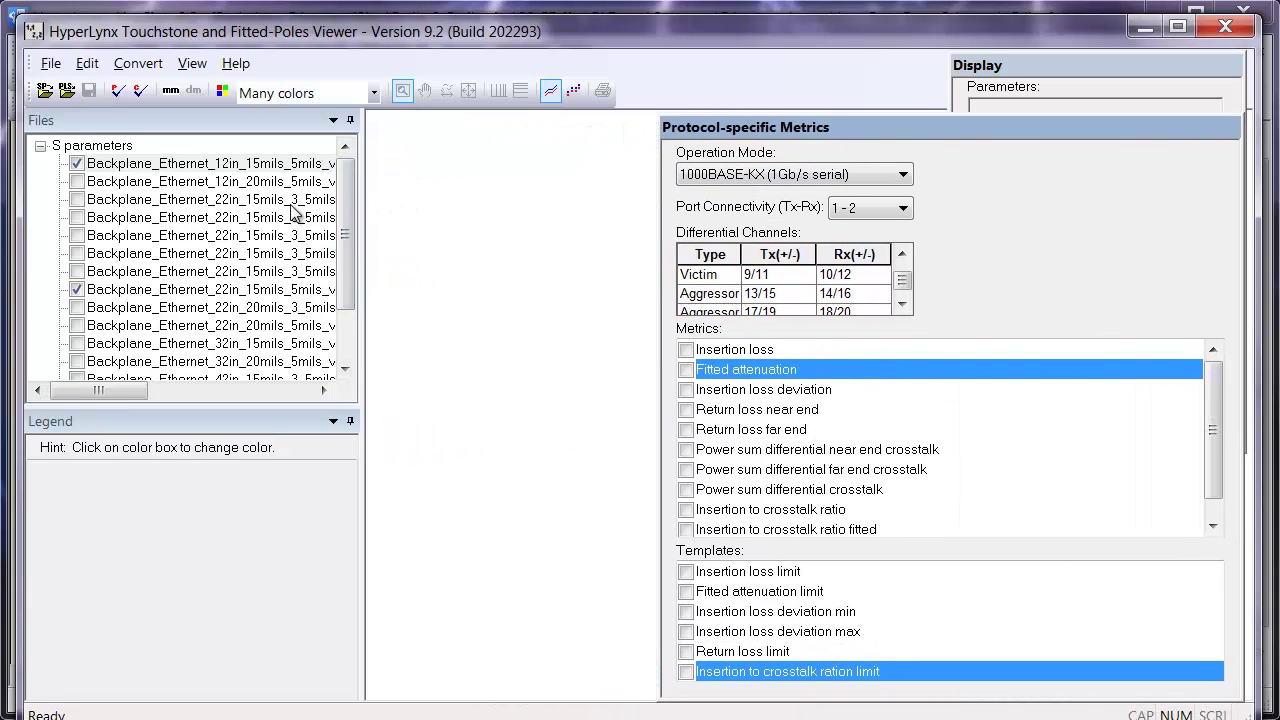
pyautogui.click(205, 164)
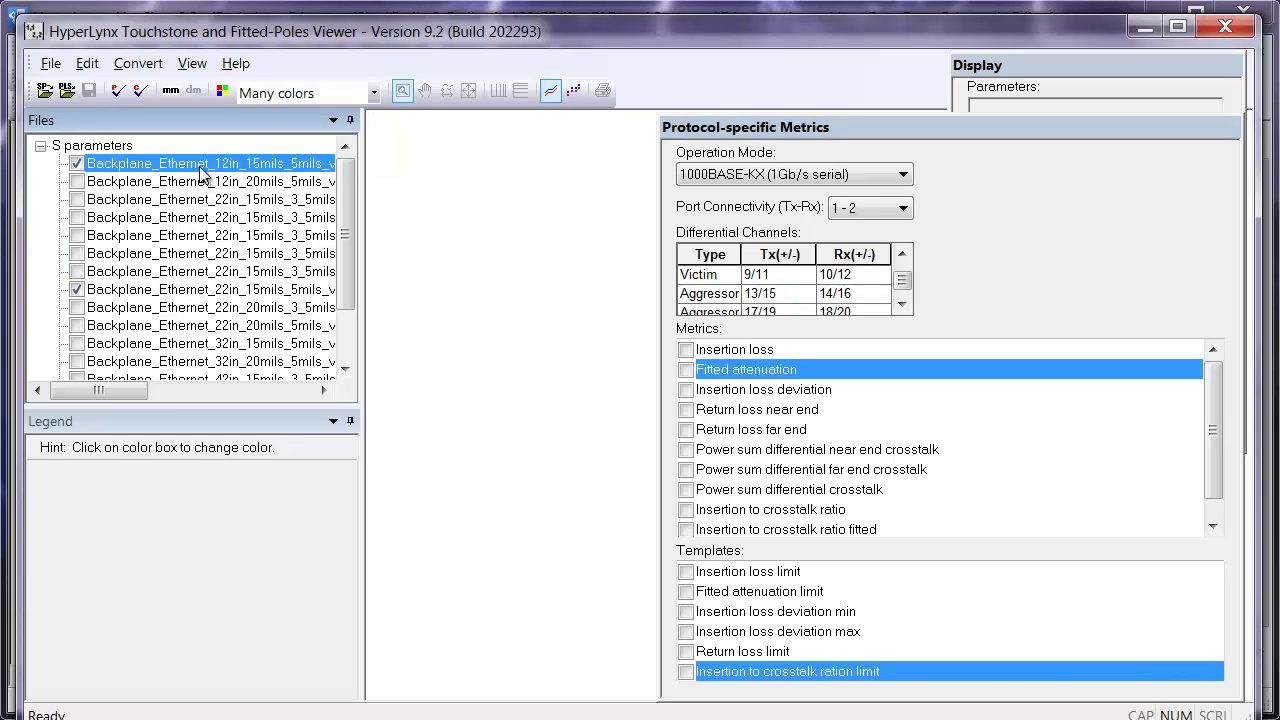
pyautogui.click(686, 371)
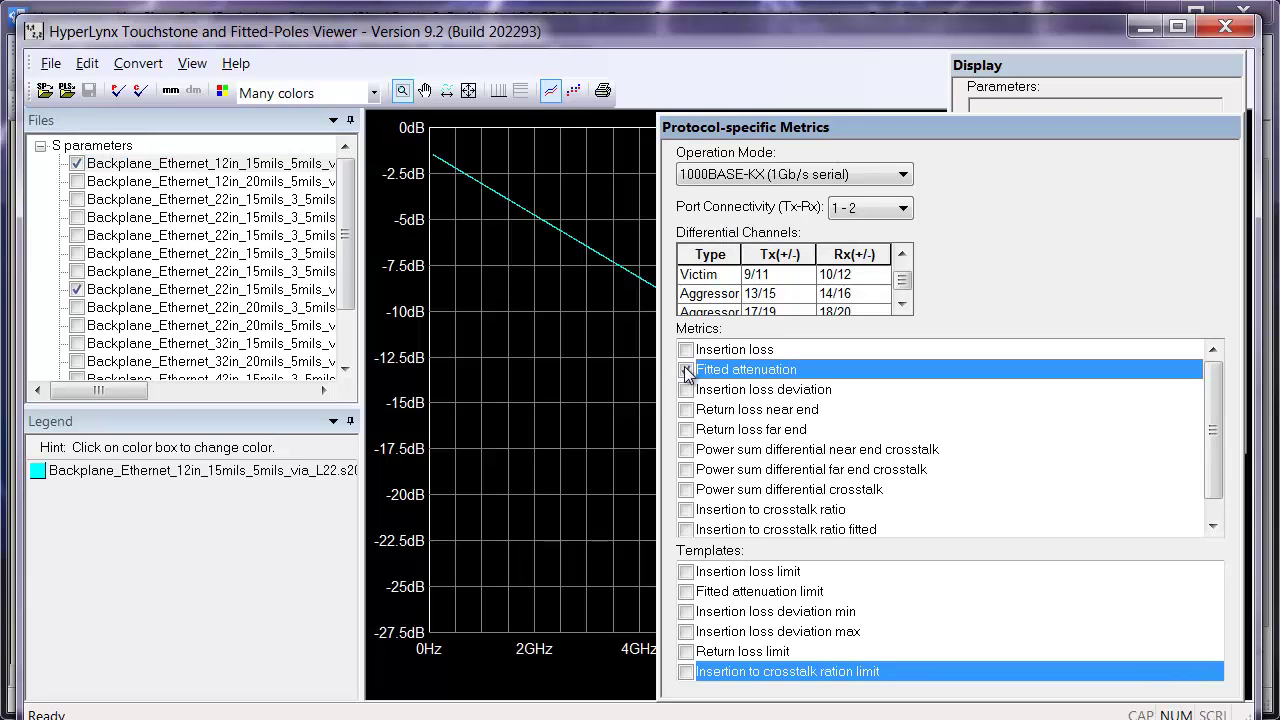
pyautogui.click(687, 592)
pyautogui.moveTo(886, 125); pyautogui.dragTo(851, 113)
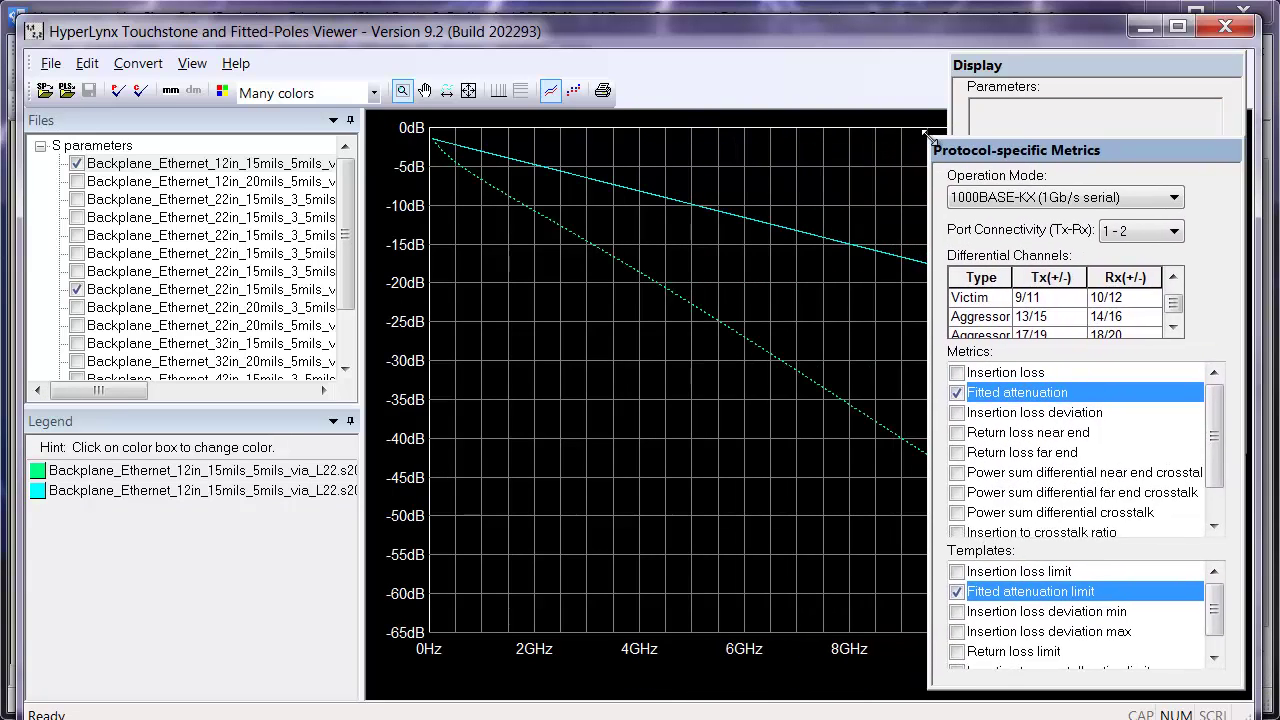
pyautogui.moveTo(1116, 154); pyautogui.dragTo(1116, 111)
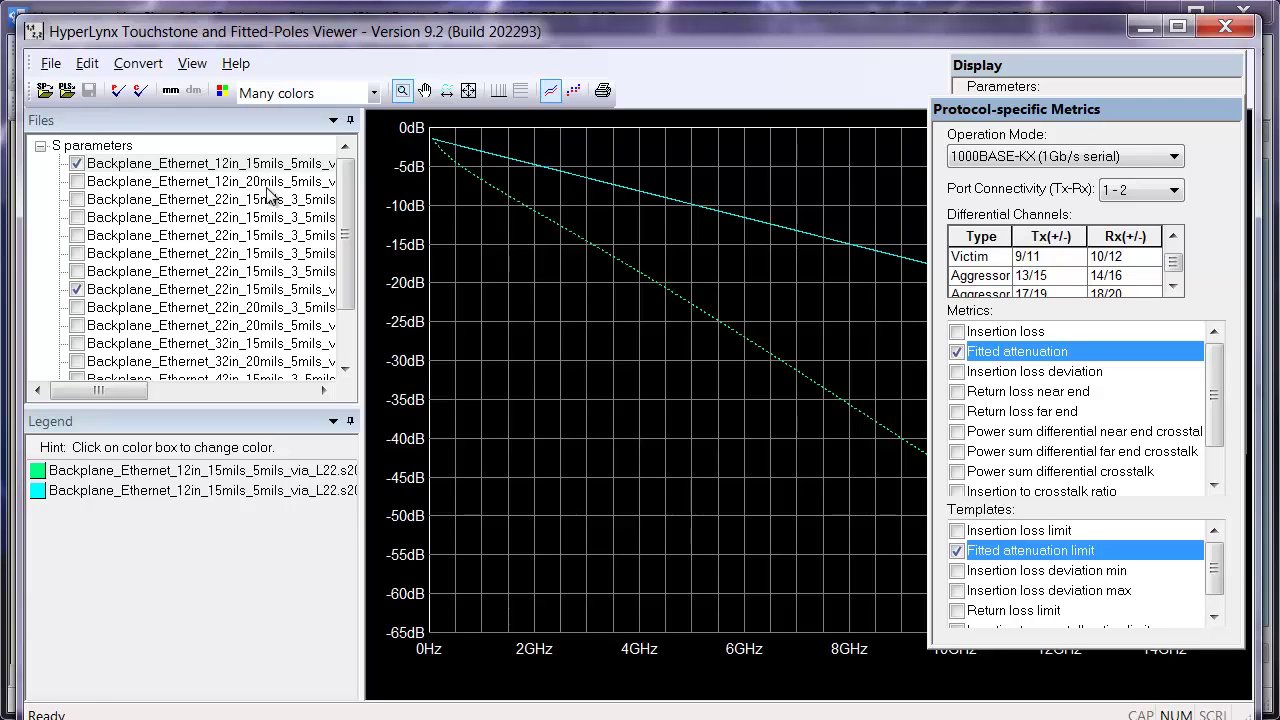
pyautogui.click(198, 290)
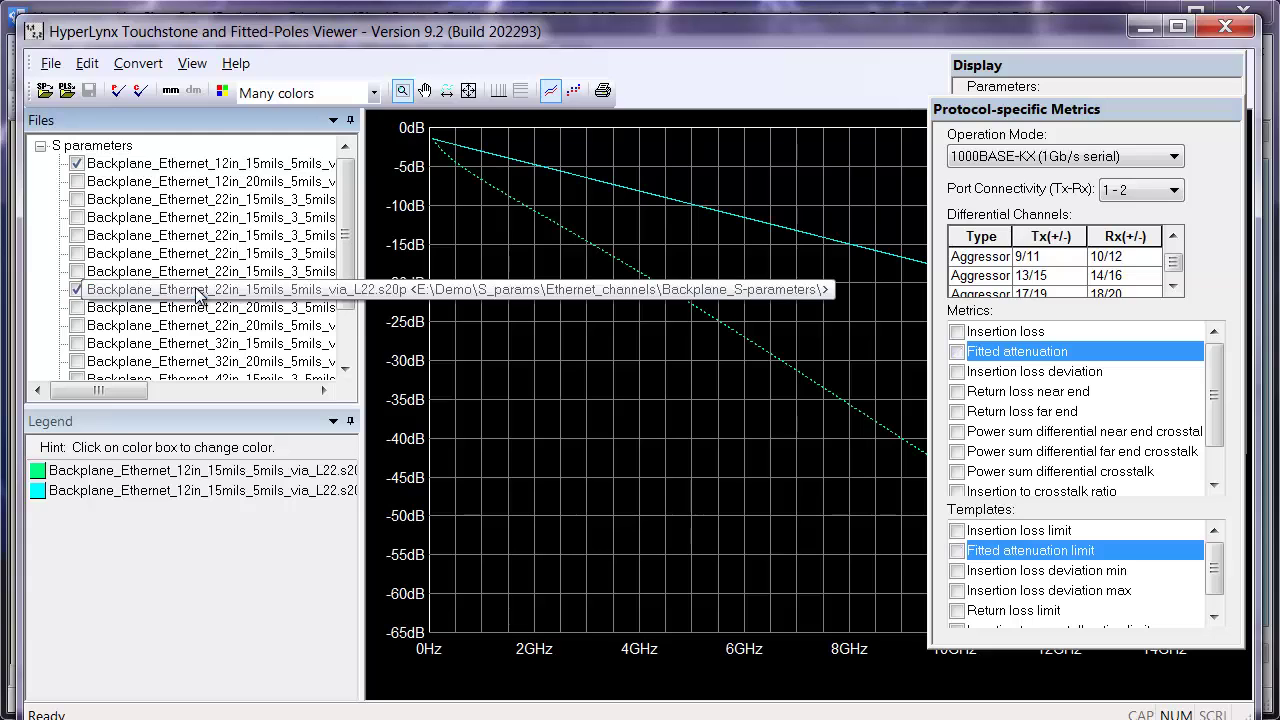
pyautogui.click(957, 352)
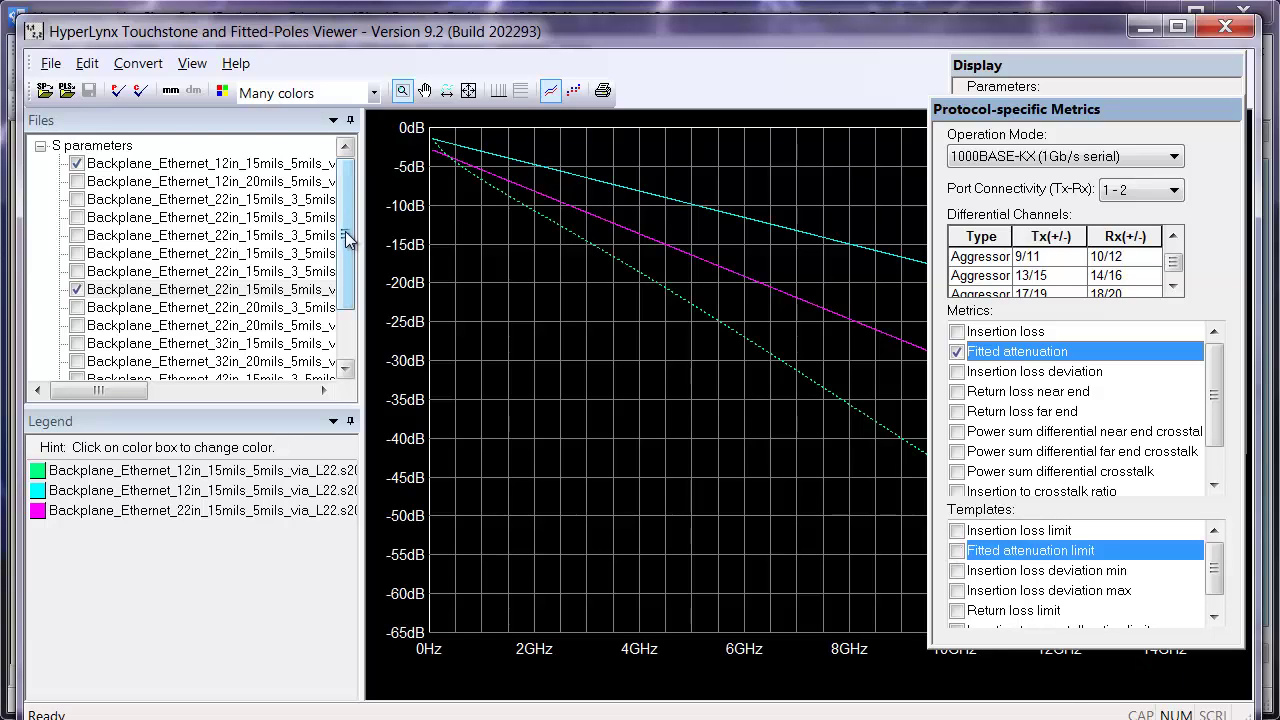
pyautogui.moveTo(348, 244); pyautogui.dragTo(348, 288)
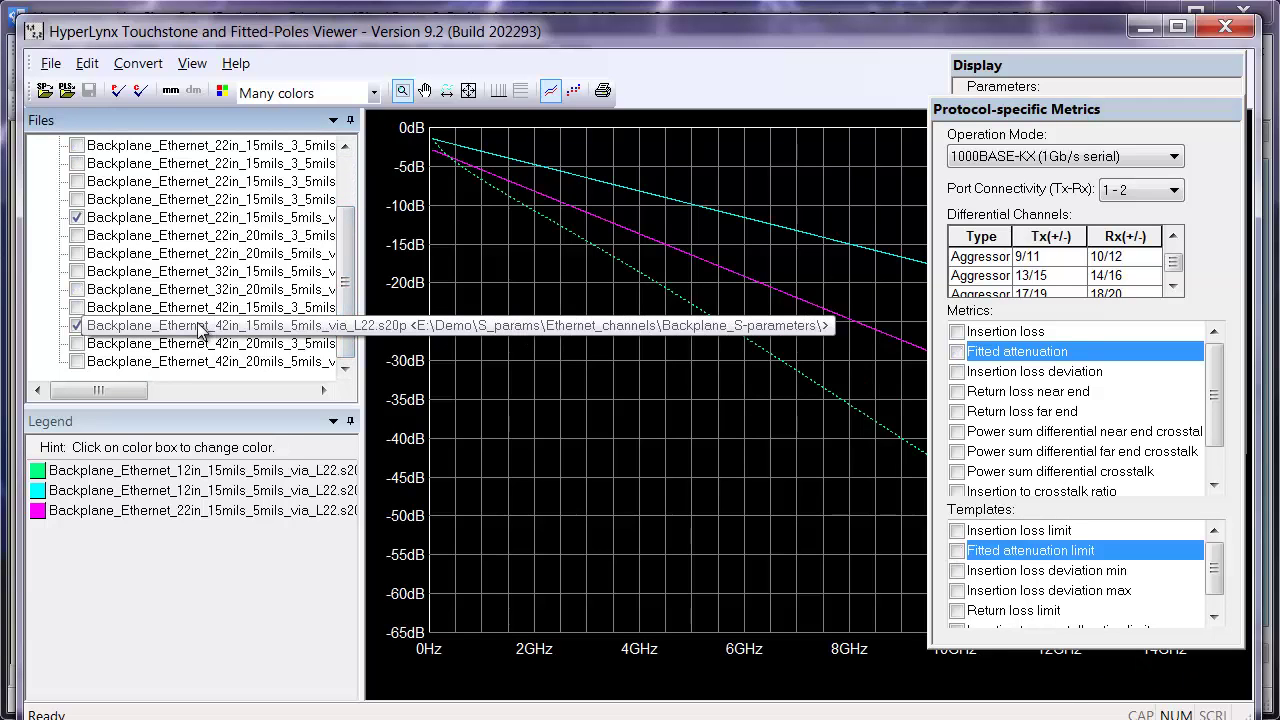
pyautogui.click(957, 352)
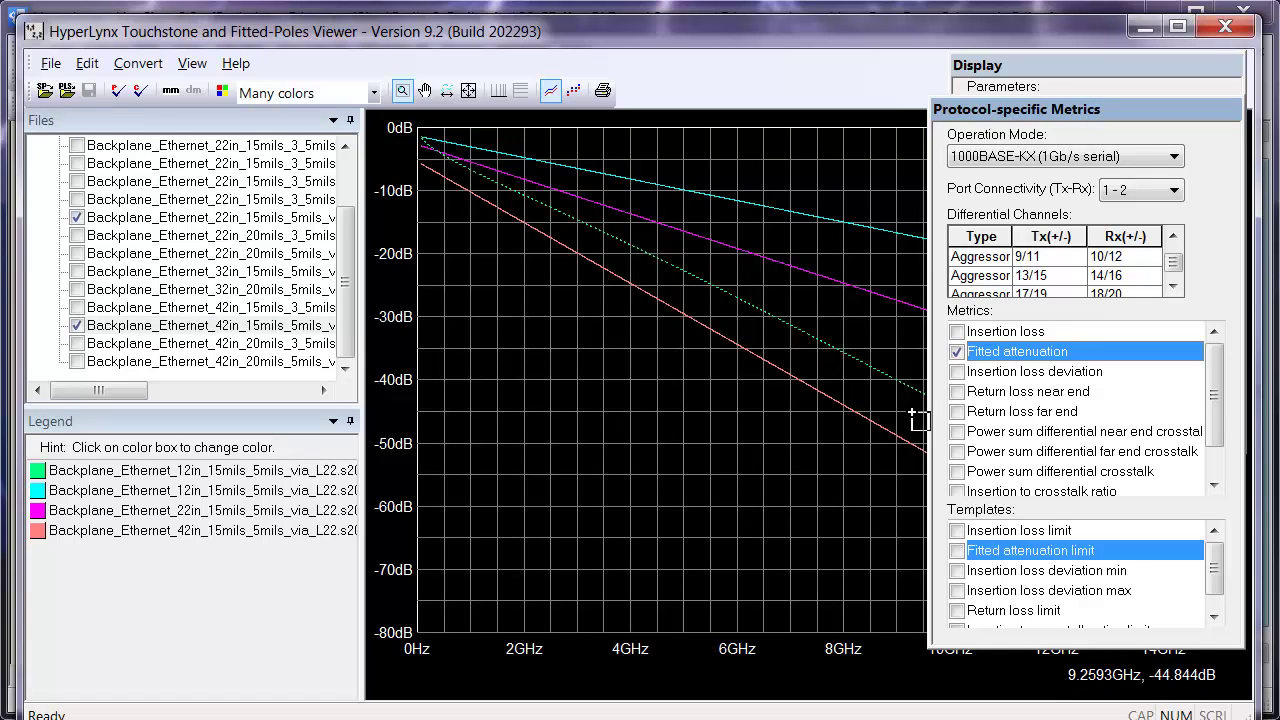
pyautogui.click(203, 327)
pyautogui.click(957, 351)
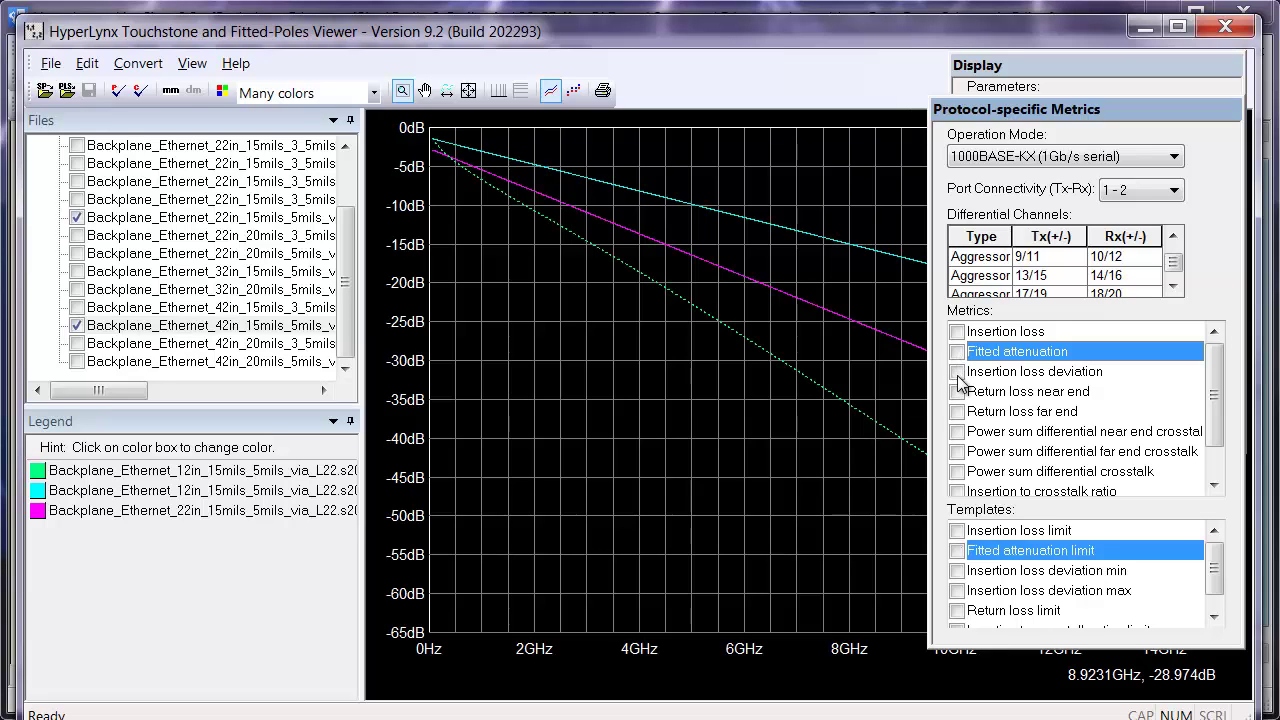
pyautogui.click(210, 219)
pyautogui.click(957, 351)
pyautogui.click(957, 351)
pyautogui.moveTo(344, 255); pyautogui.dragTo(348, 196)
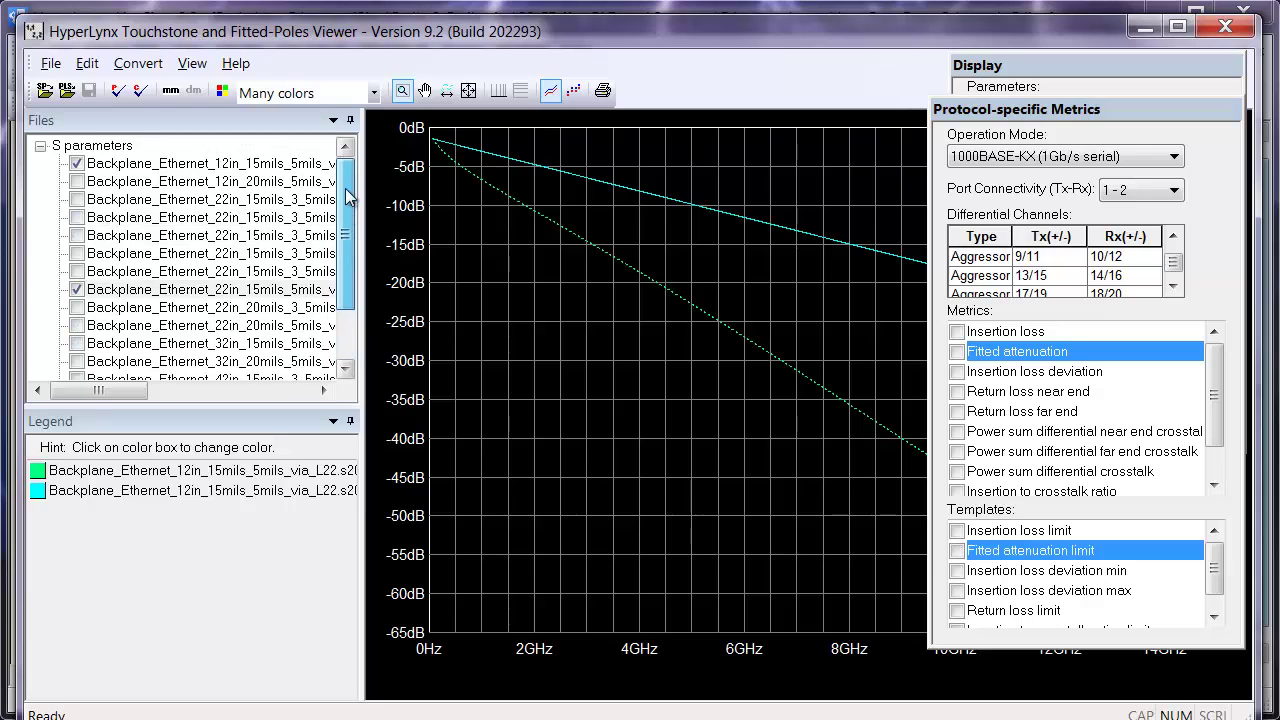
# Step: Replace the 12in fitted attenuation with insertion loss deviation and its minimum and maximum limits
pyautogui.click(197, 163)
pyautogui.click(958, 354)
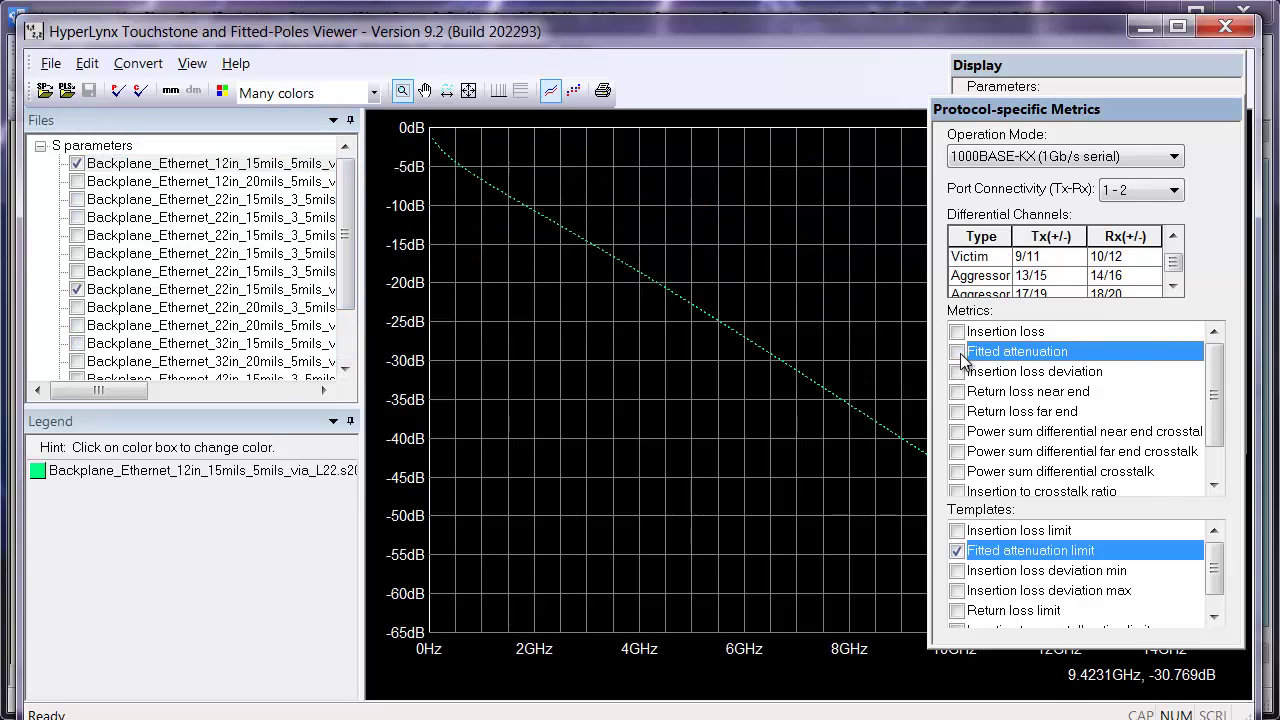
pyautogui.click(957, 550)
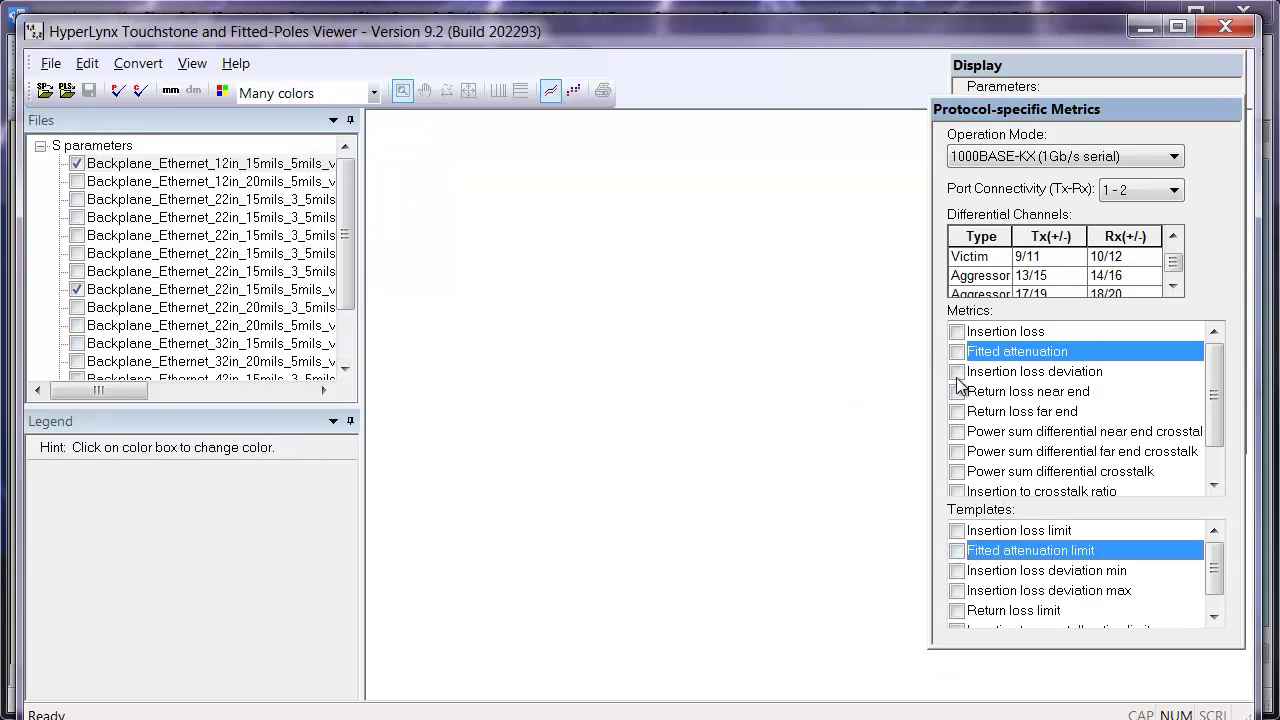
pyautogui.click(957, 374)
pyautogui.click(960, 571)
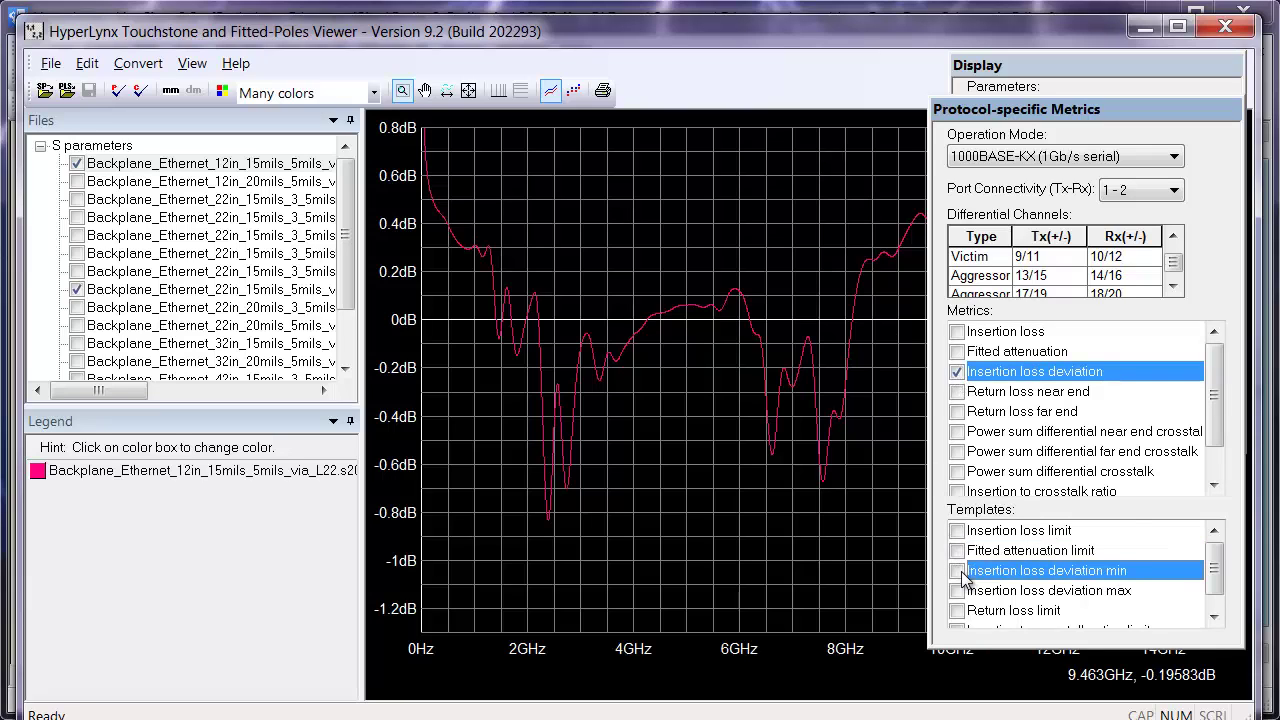
pyautogui.click(958, 591)
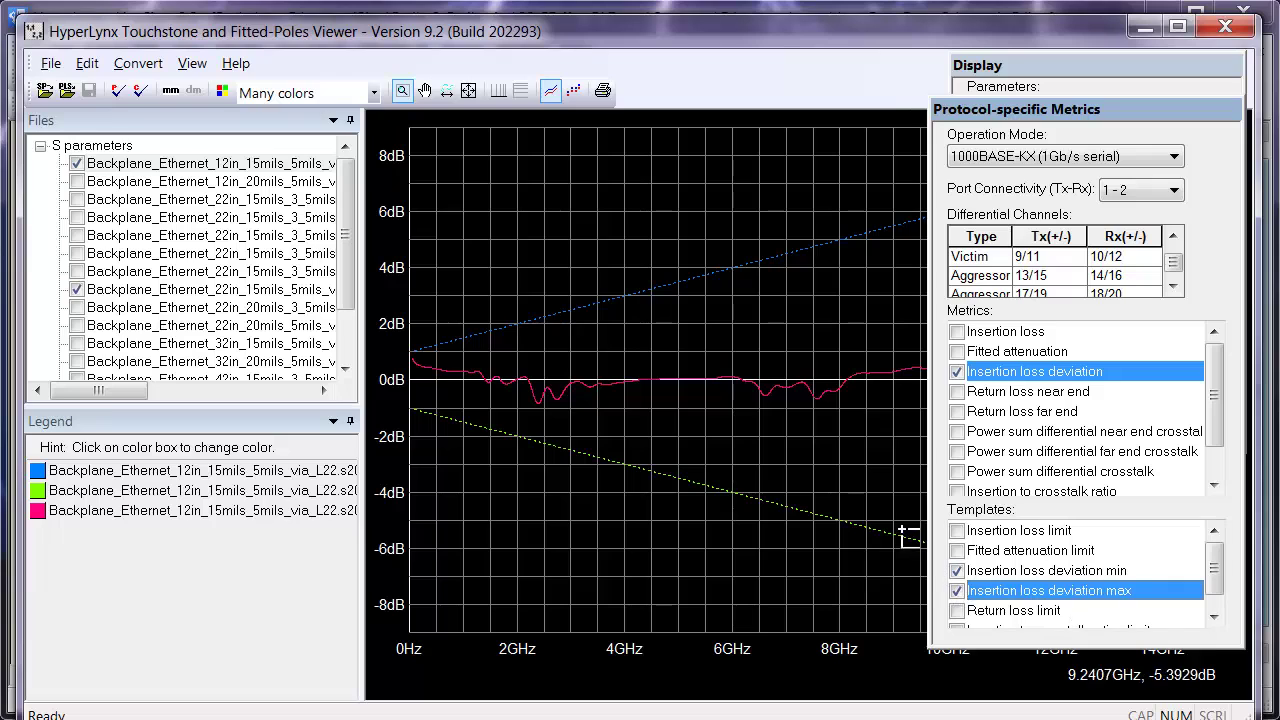
# Step: Add insertion loss deviation curves for the 22in and 42in channels
pyautogui.click(183, 291)
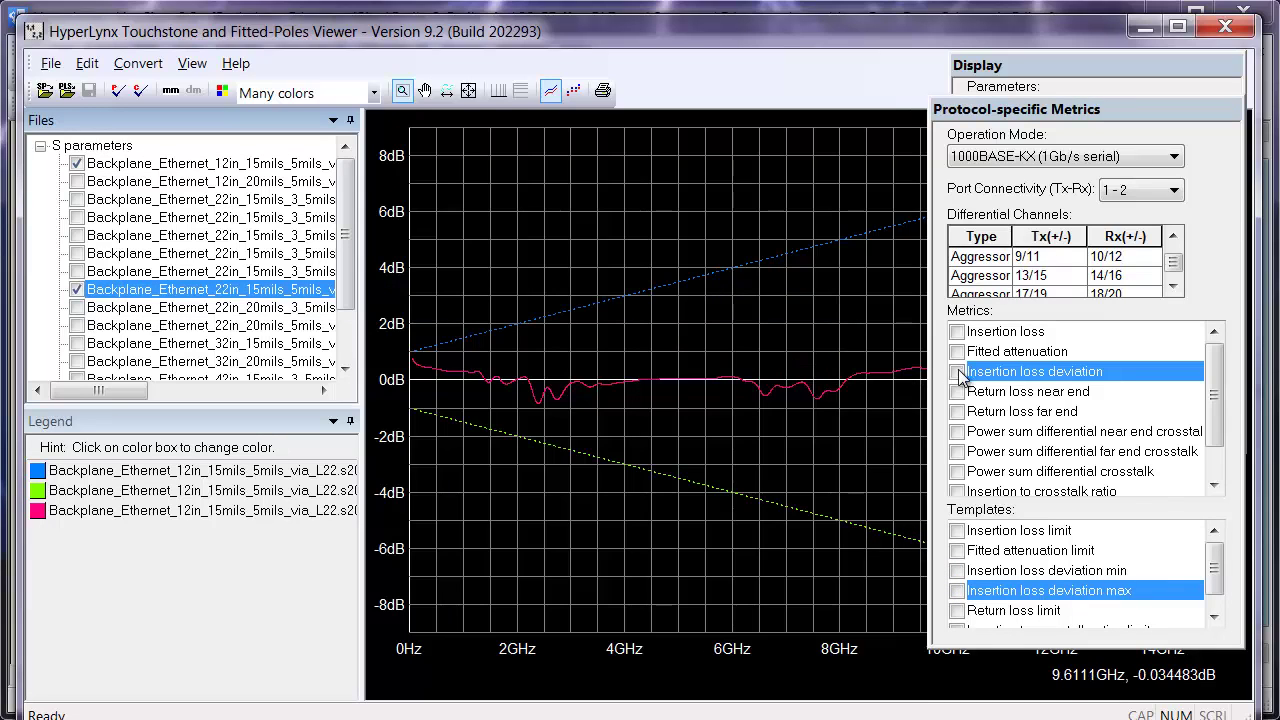
pyautogui.click(958, 372)
pyautogui.scroll(-1, 343, 262)
pyautogui.scroll(-1, 343, 262)
pyautogui.click(195, 327)
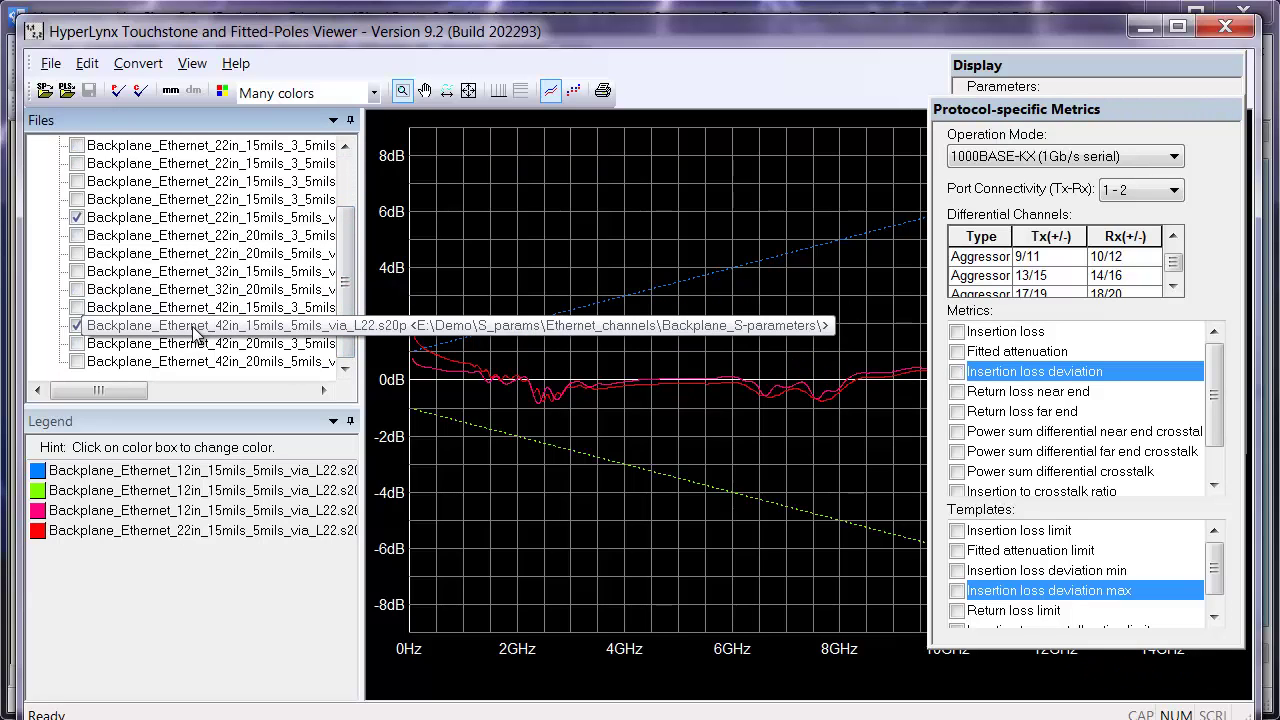
pyautogui.click(958, 372)
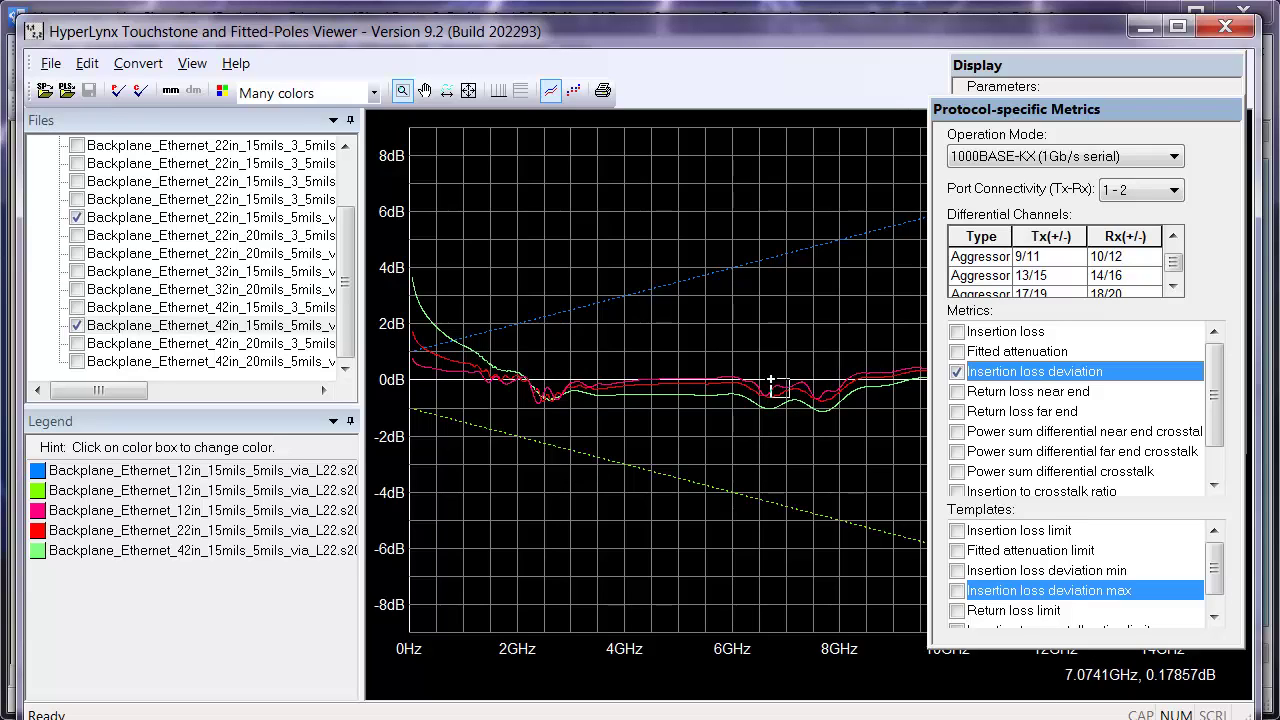
# Step: Add insertion loss deviation for the 22in 3.5mil-via channel
pyautogui.moveTo(342, 286); pyautogui.dragTo(342, 228)
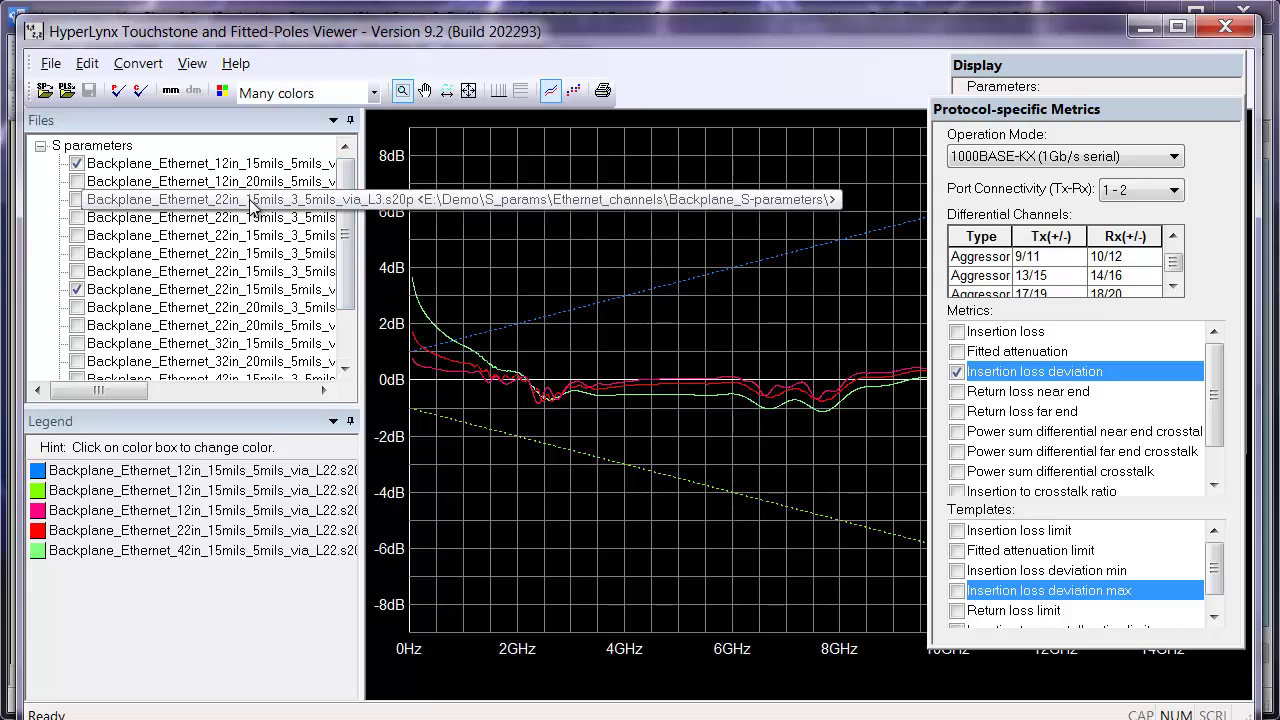
pyautogui.click(78, 201)
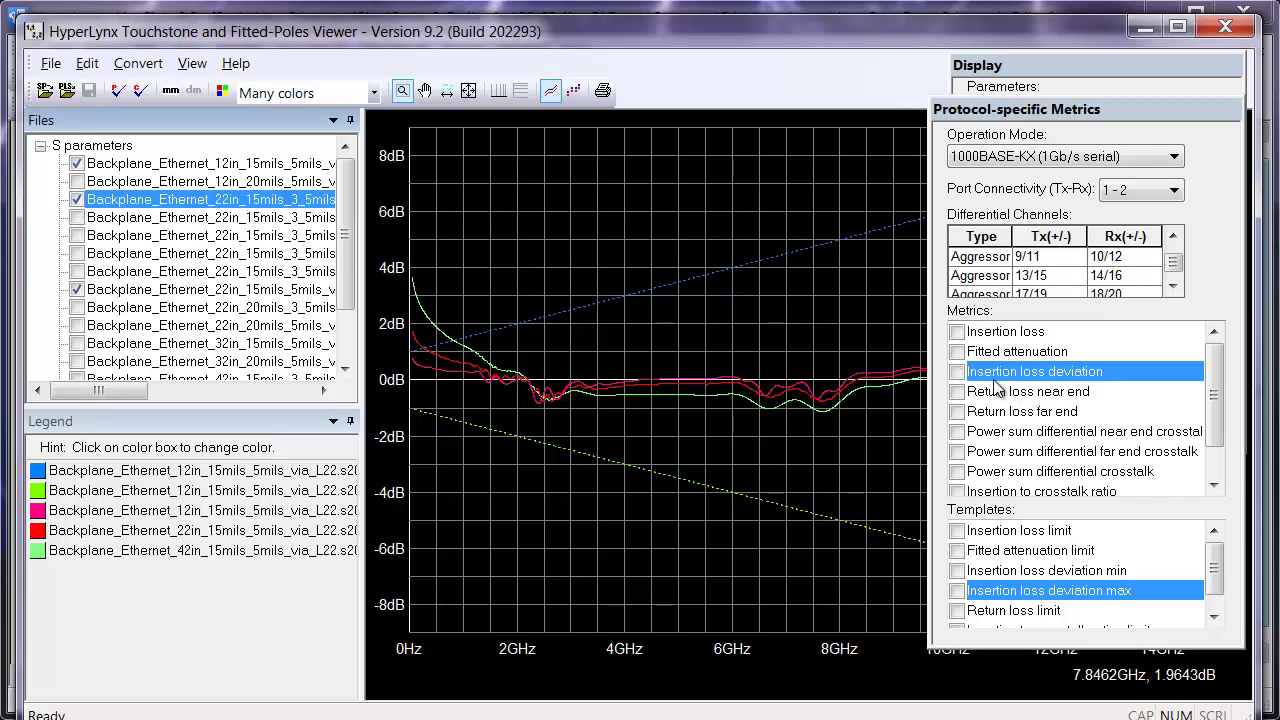
pyautogui.click(957, 373)
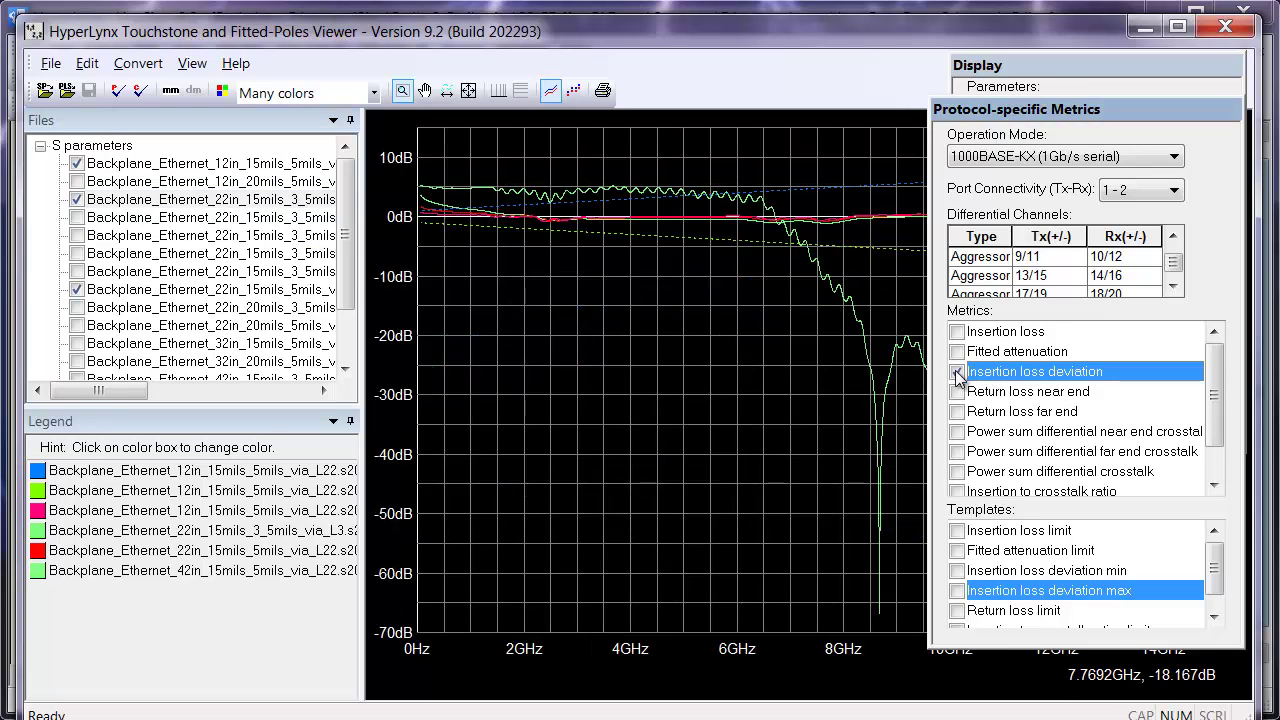
pyautogui.click(957, 373)
pyautogui.moveTo(1119, 108); pyautogui.dragTo(1114, 94)
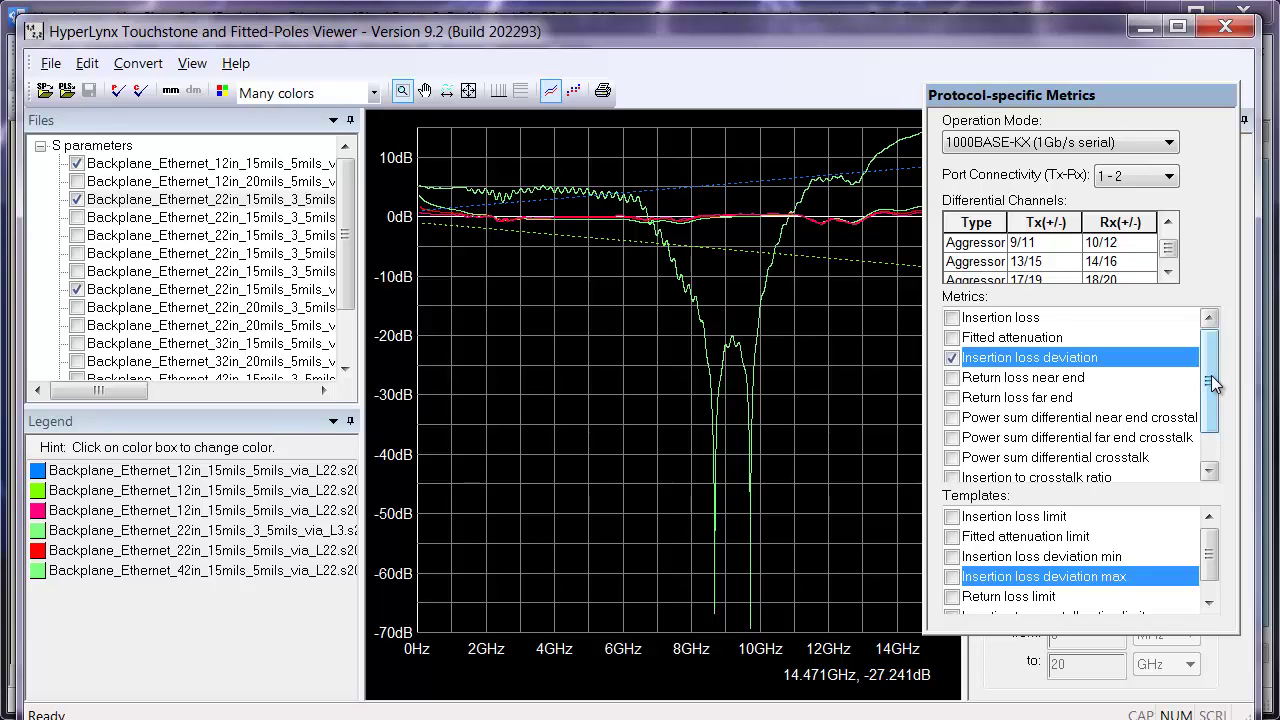
pyautogui.moveTo(1211, 375); pyautogui.dragTo(1209, 404)
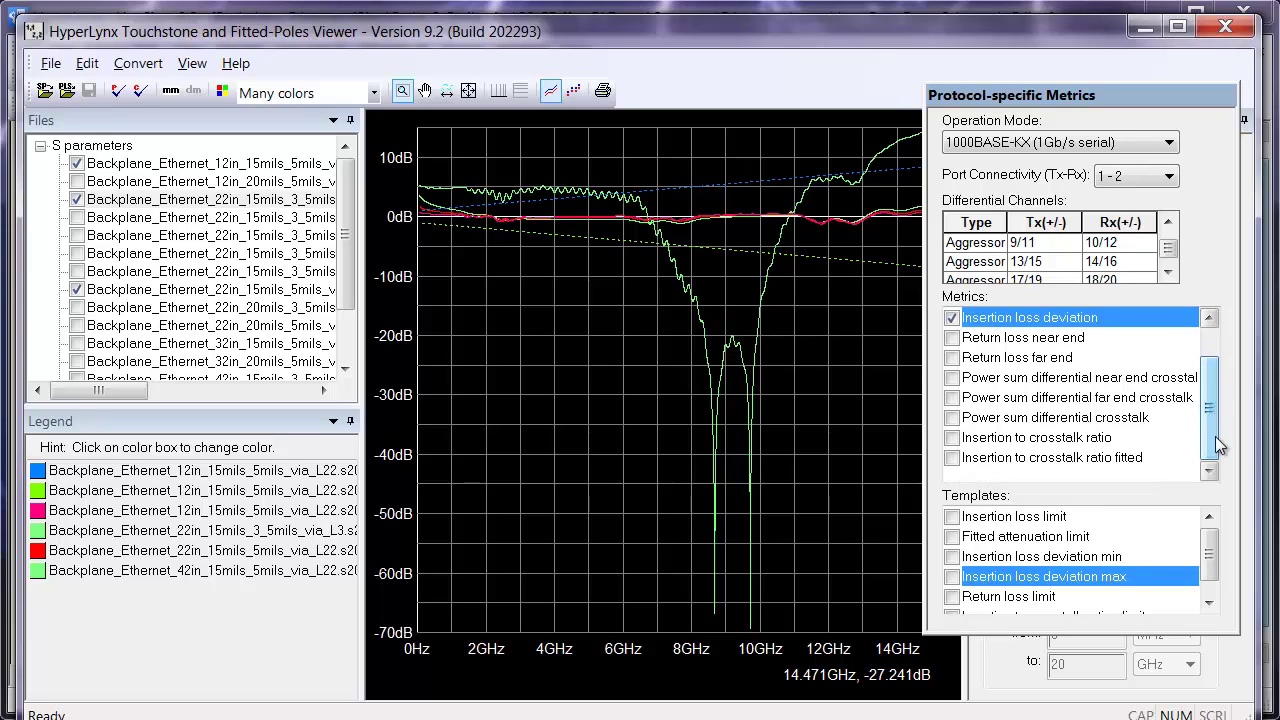
# Step: Remove insertion loss deviation traces from the 42in, both 22in and 12in channels
pyautogui.moveTo(345, 251); pyautogui.dragTo(347, 301)
pyautogui.click(240, 325)
pyautogui.click(951, 317)
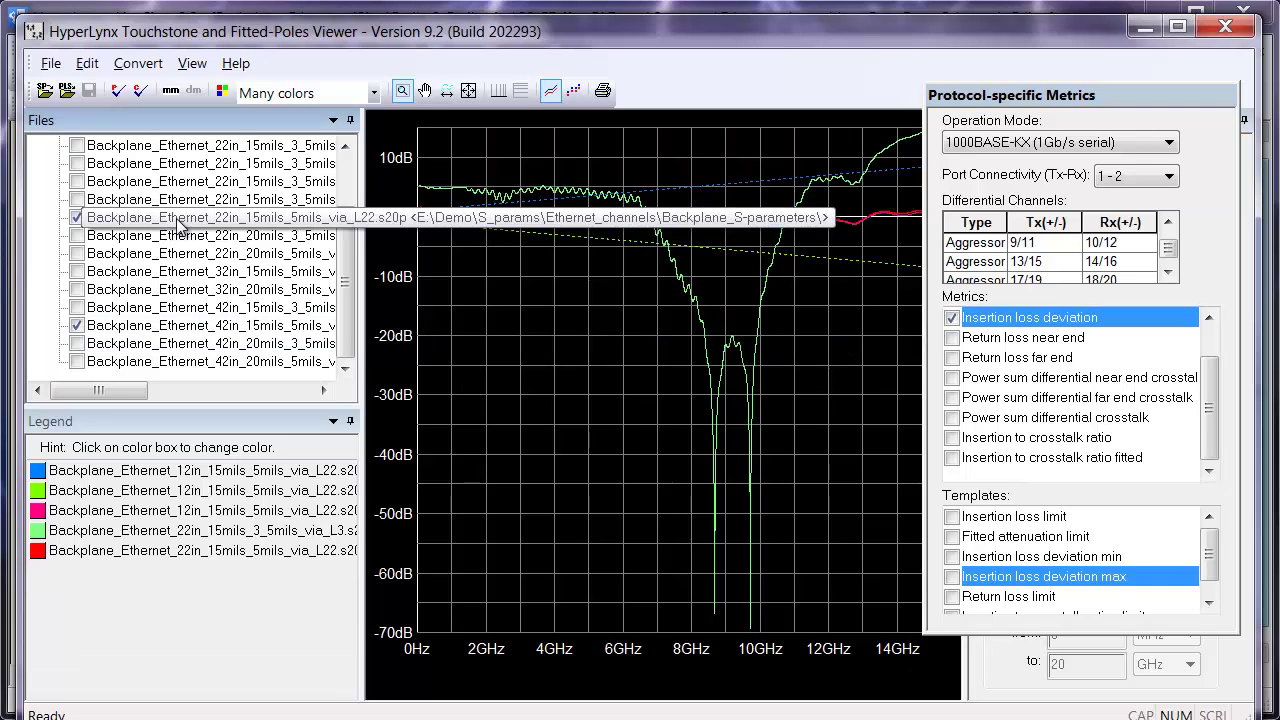
pyautogui.click(953, 318)
pyautogui.moveTo(350, 248); pyautogui.dragTo(352, 192)
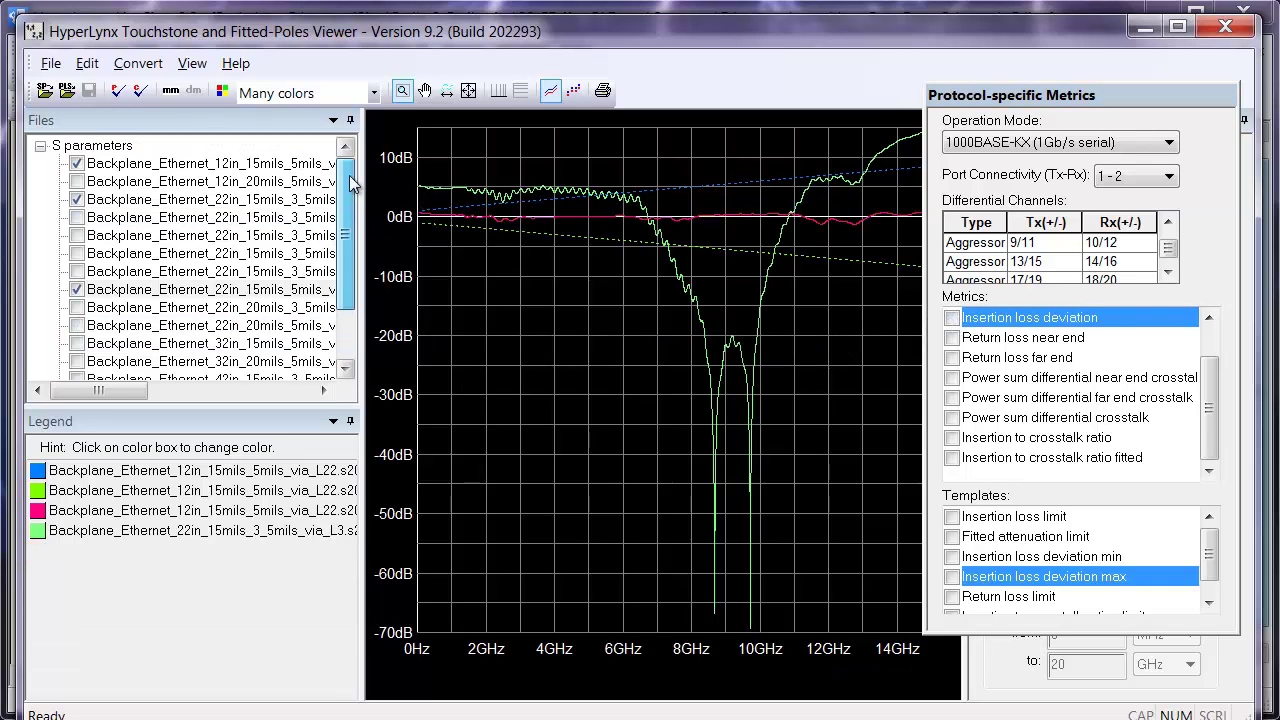
pyautogui.click(952, 318)
pyautogui.click(952, 318)
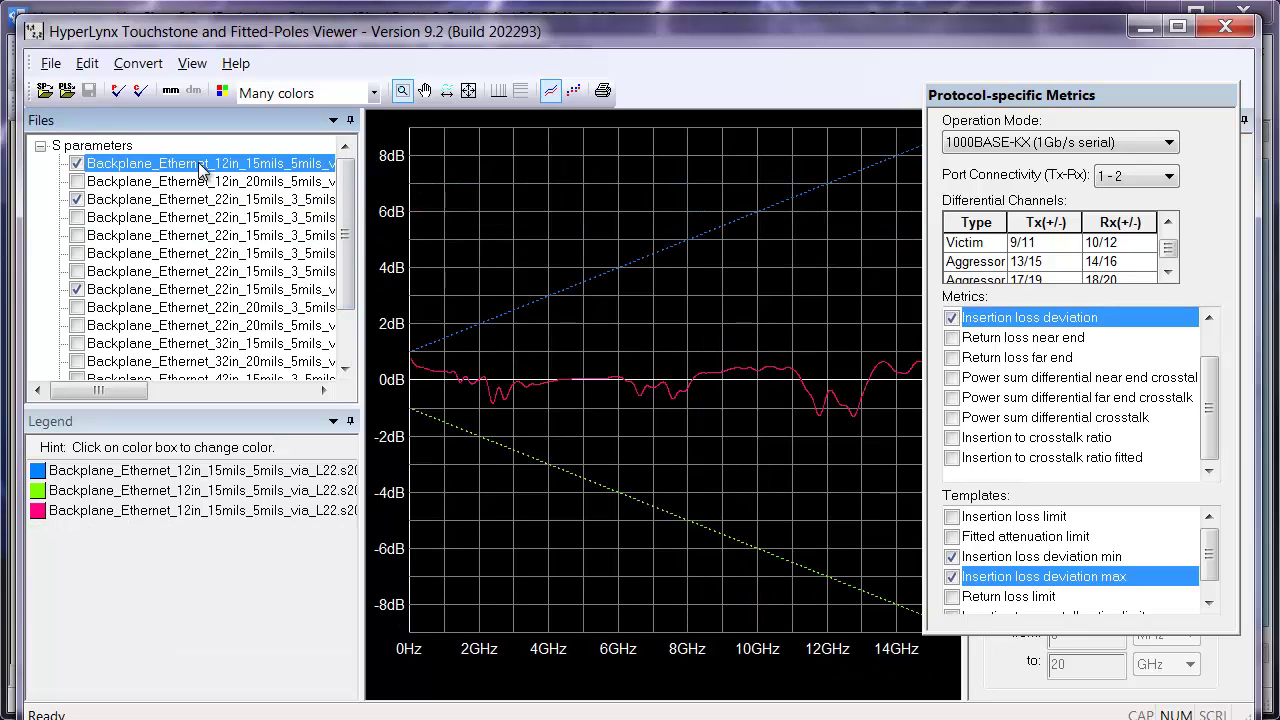
pyautogui.click(952, 318)
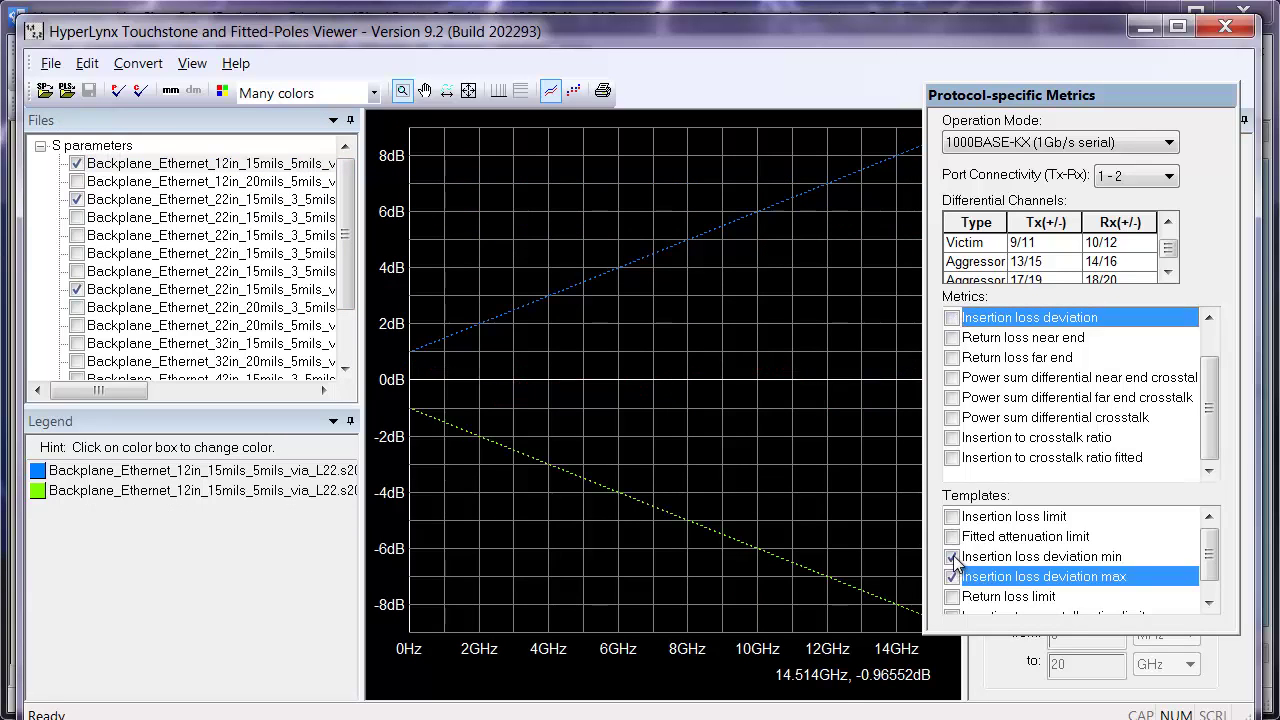
# Step: Drop the deviation min/max limits and plot only the 12in power sum far end crosstalk
pyautogui.click(953, 562)
pyautogui.click(953, 580)
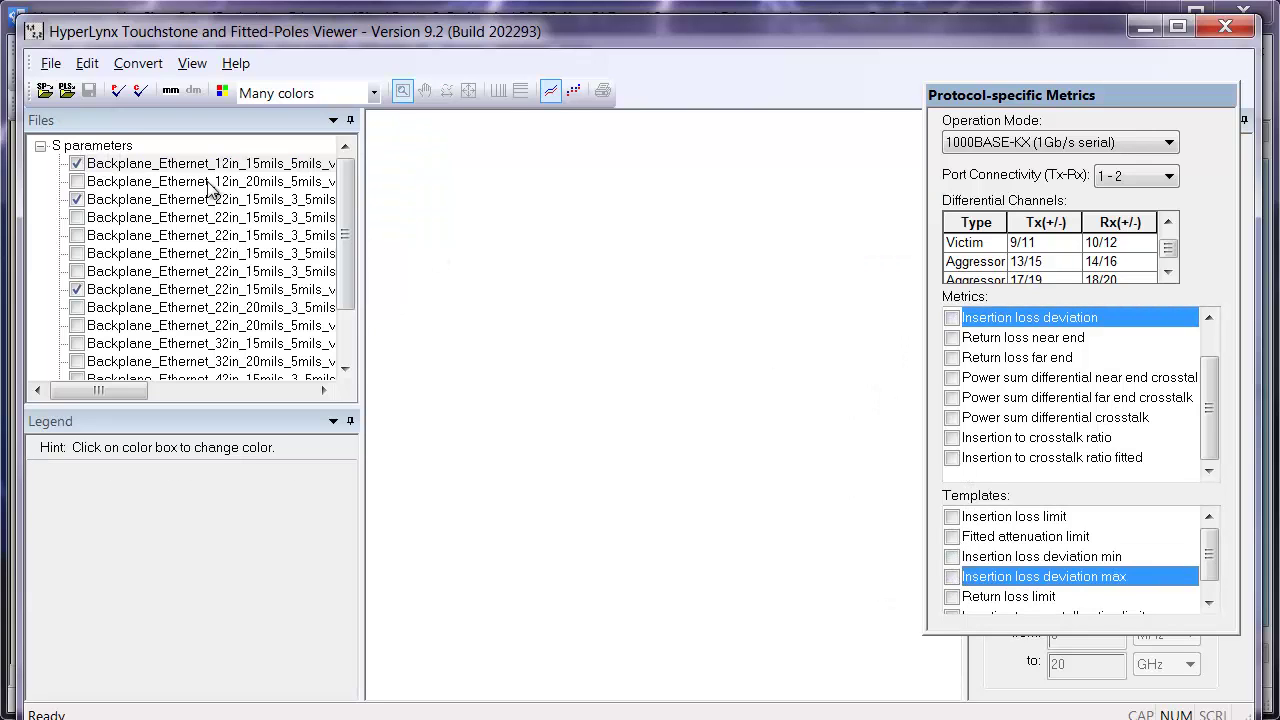
pyautogui.click(952, 378)
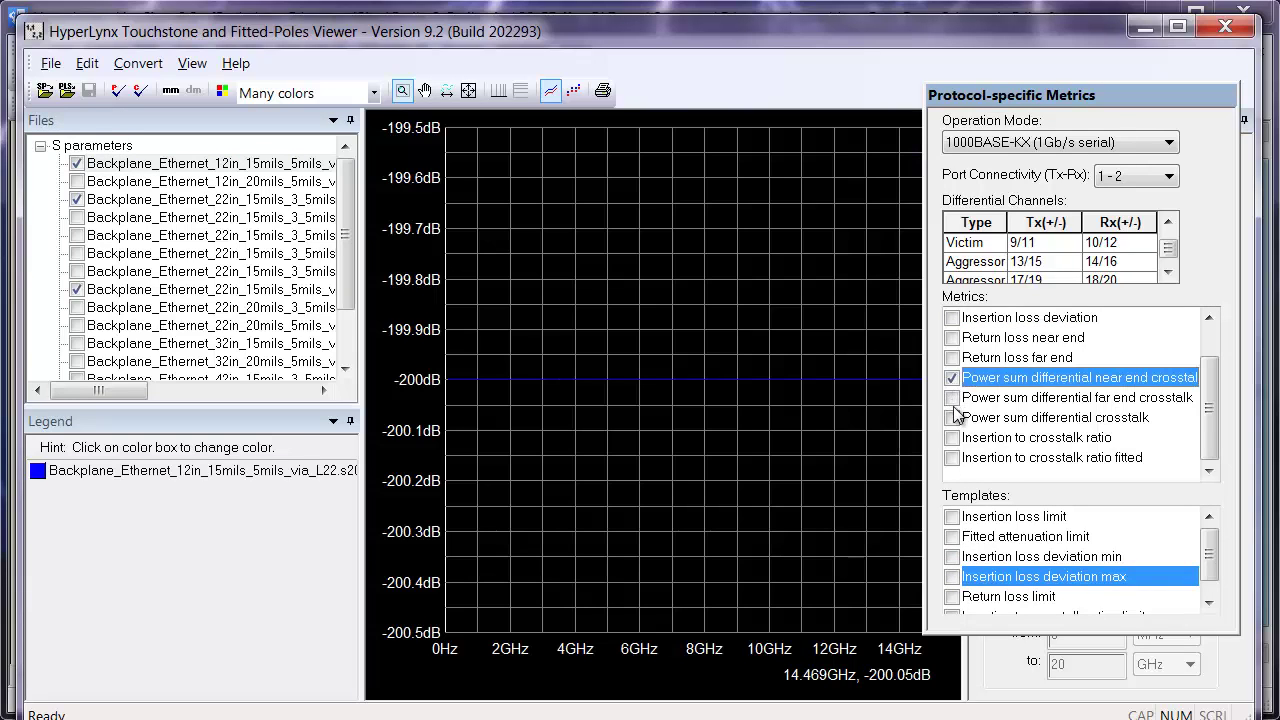
pyautogui.click(953, 398)
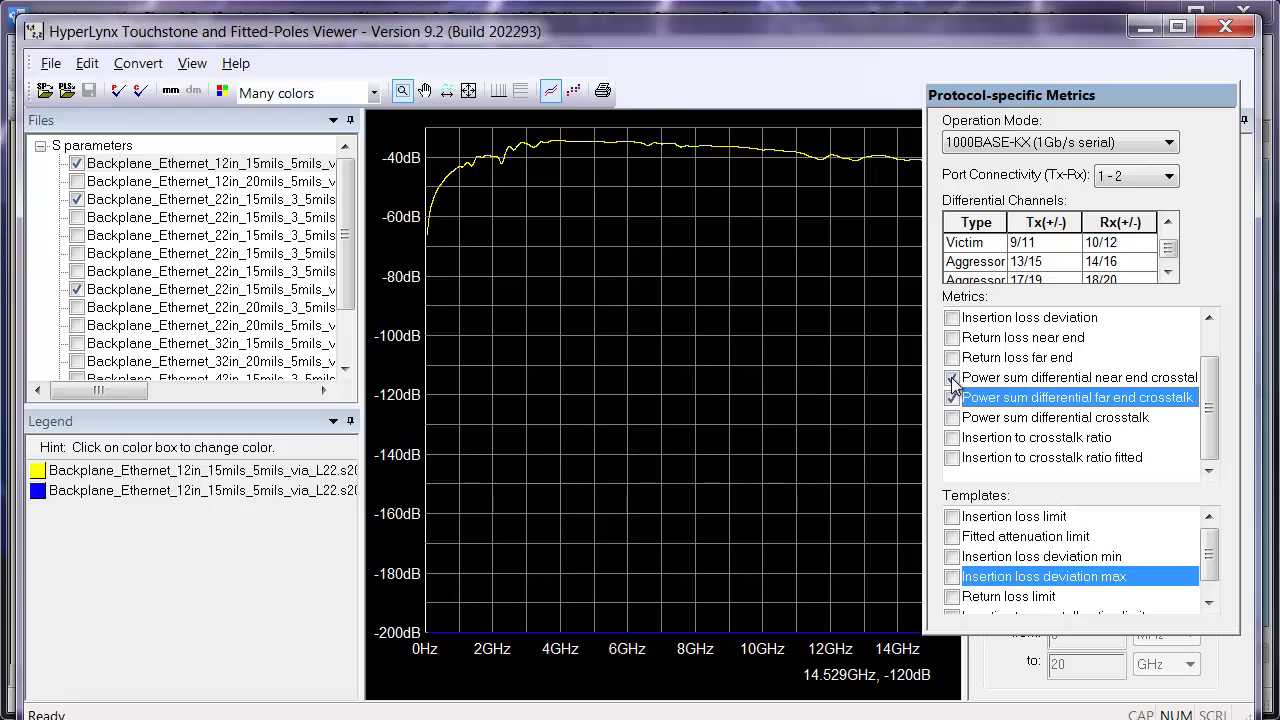
pyautogui.click(953, 379)
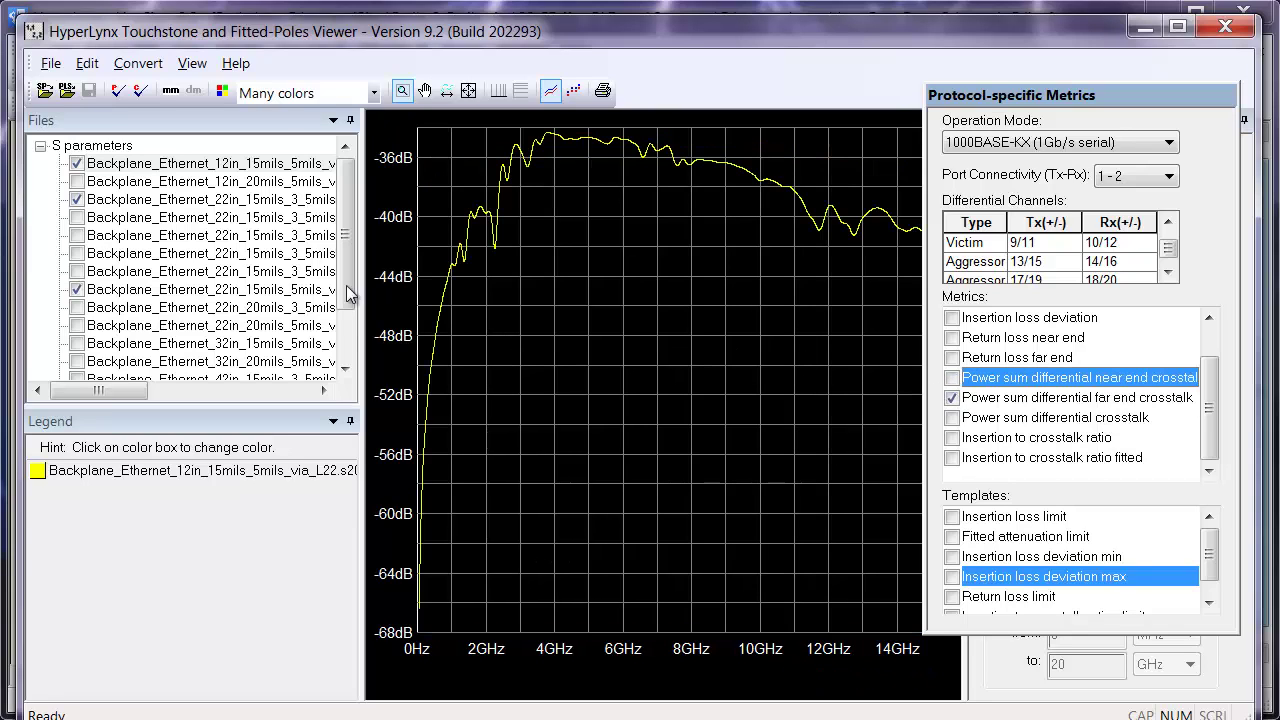
# Step: Add power sum far end crosstalk for the 22in 3.5mil-via and 5mil-via channels
pyautogui.click(230, 200)
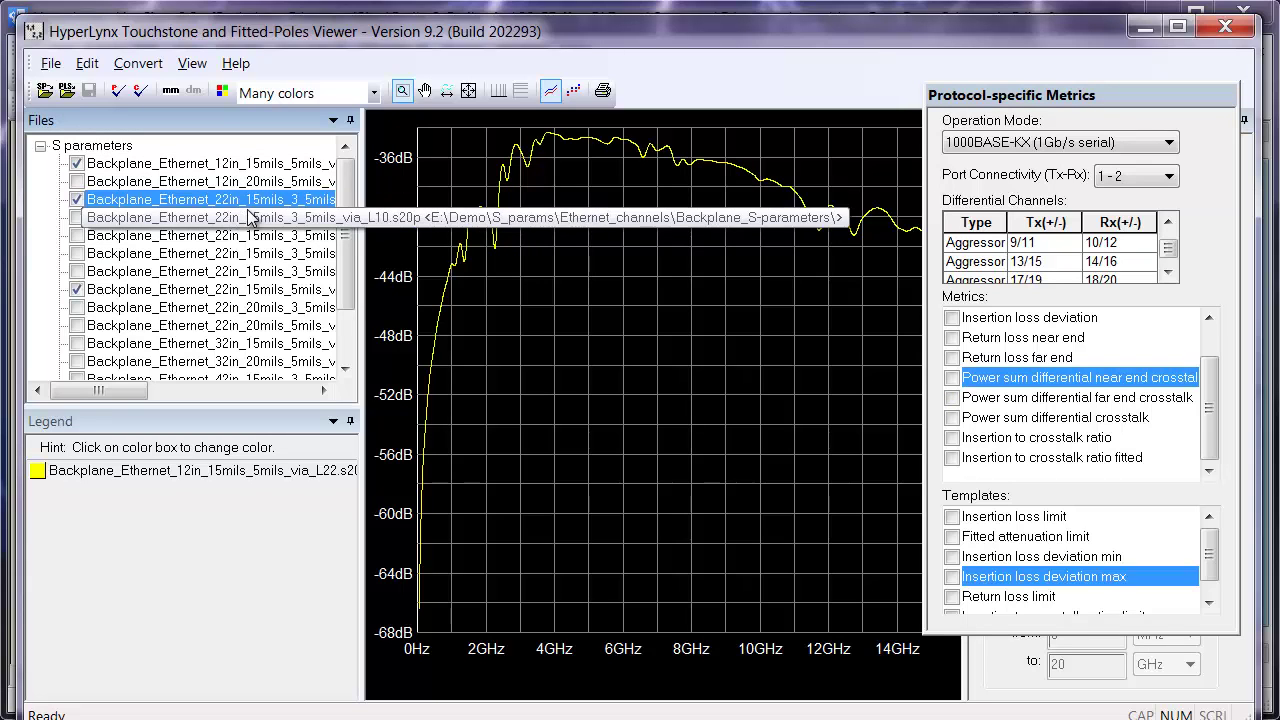
pyautogui.click(953, 399)
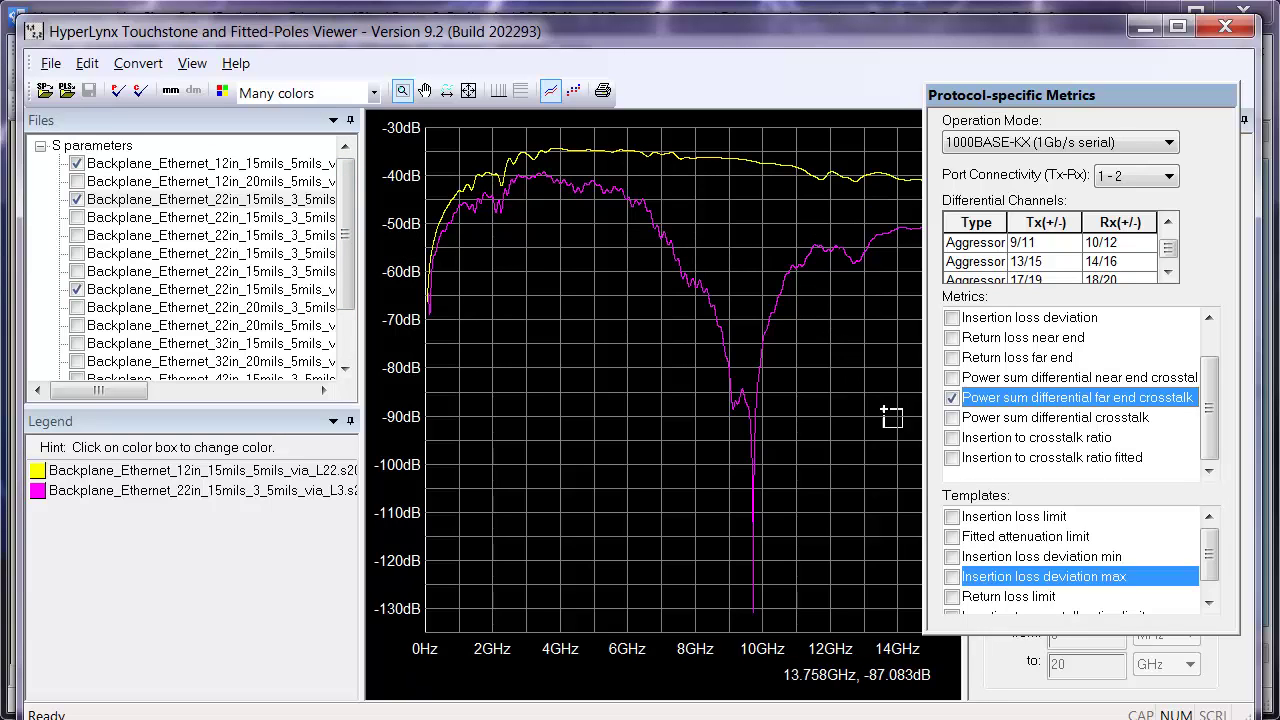
pyautogui.click(183, 290)
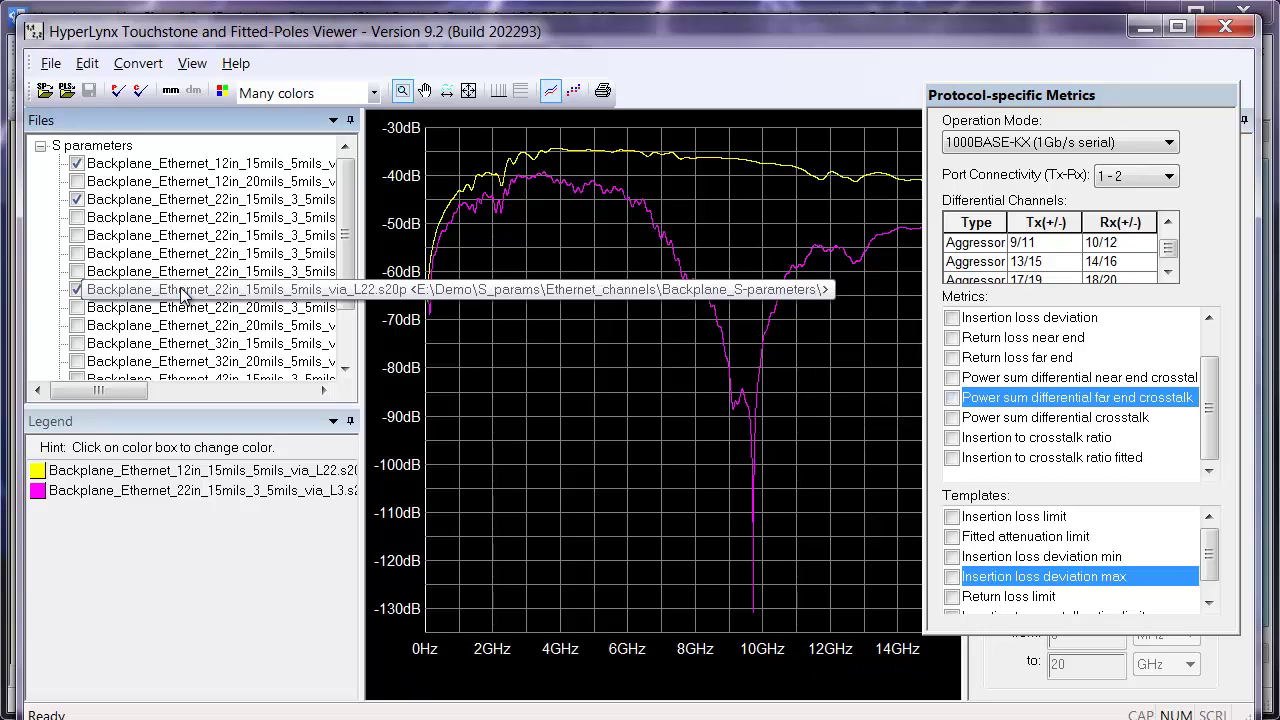
pyautogui.click(952, 398)
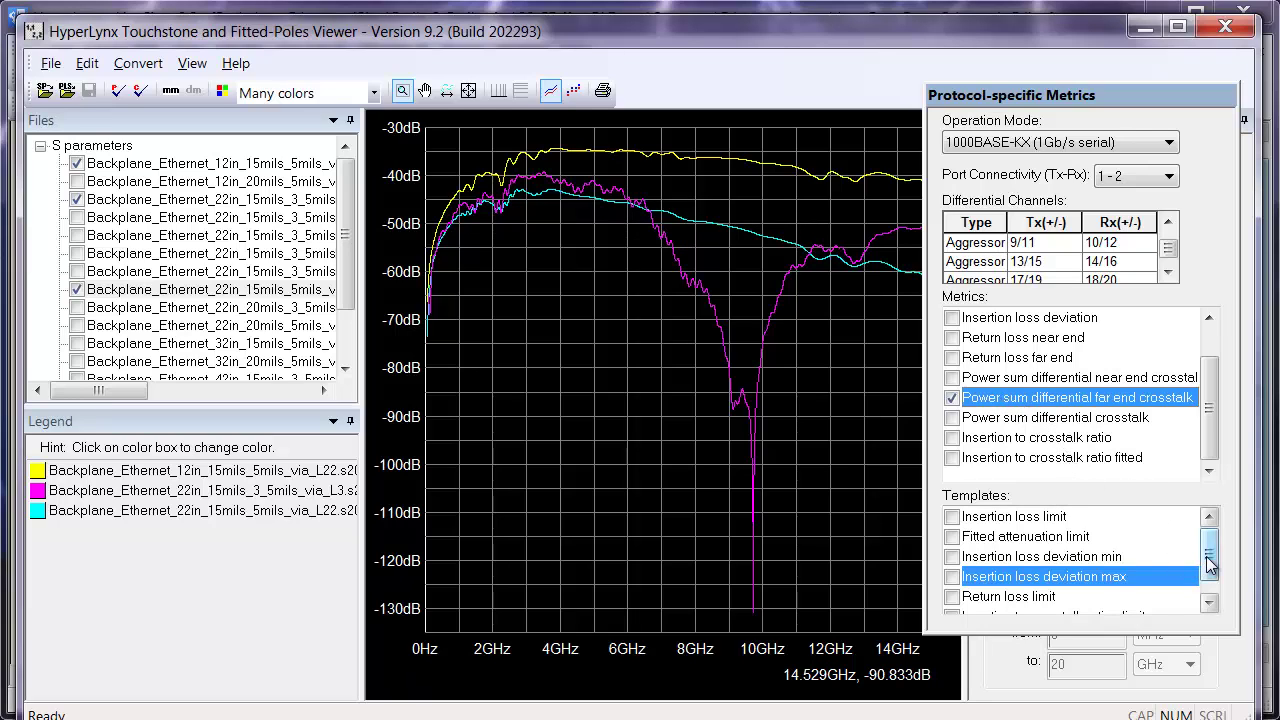
# Step: Hide both 22in channels and plot the 12in insertion to crosstalk ratio with its limit
pyautogui.scroll(-1, 1206, 565)
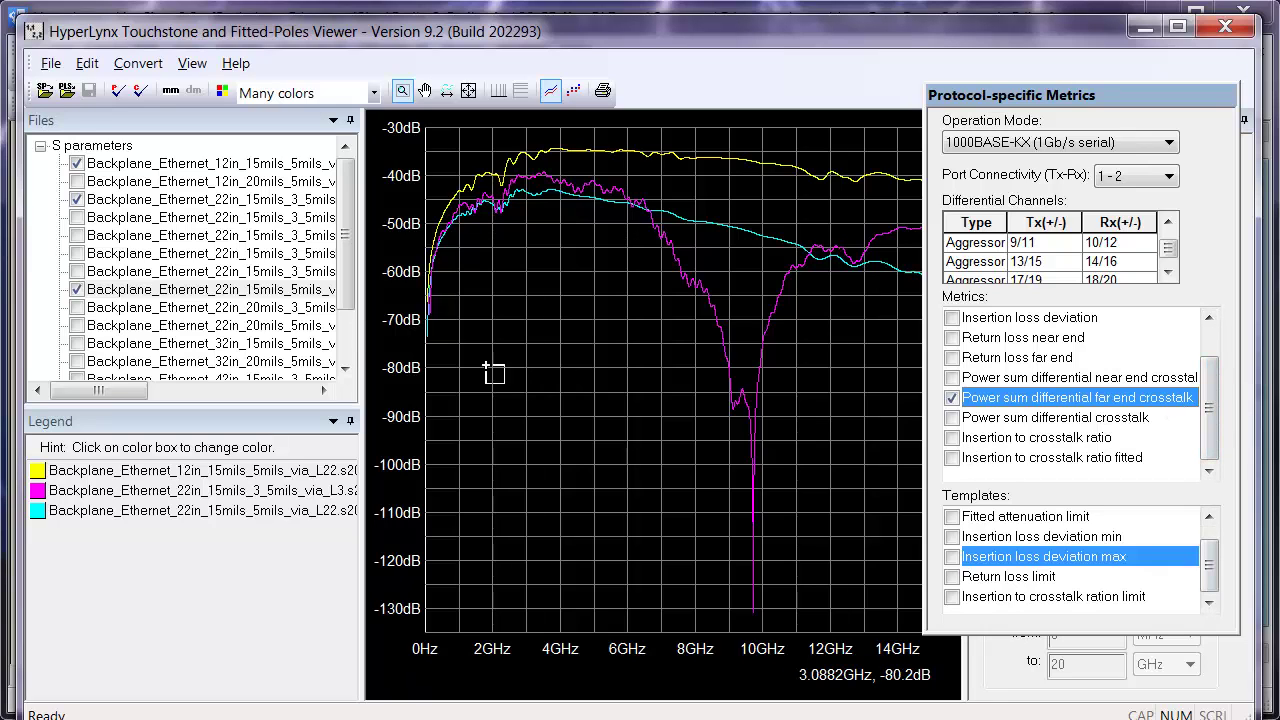
pyautogui.click(77, 290)
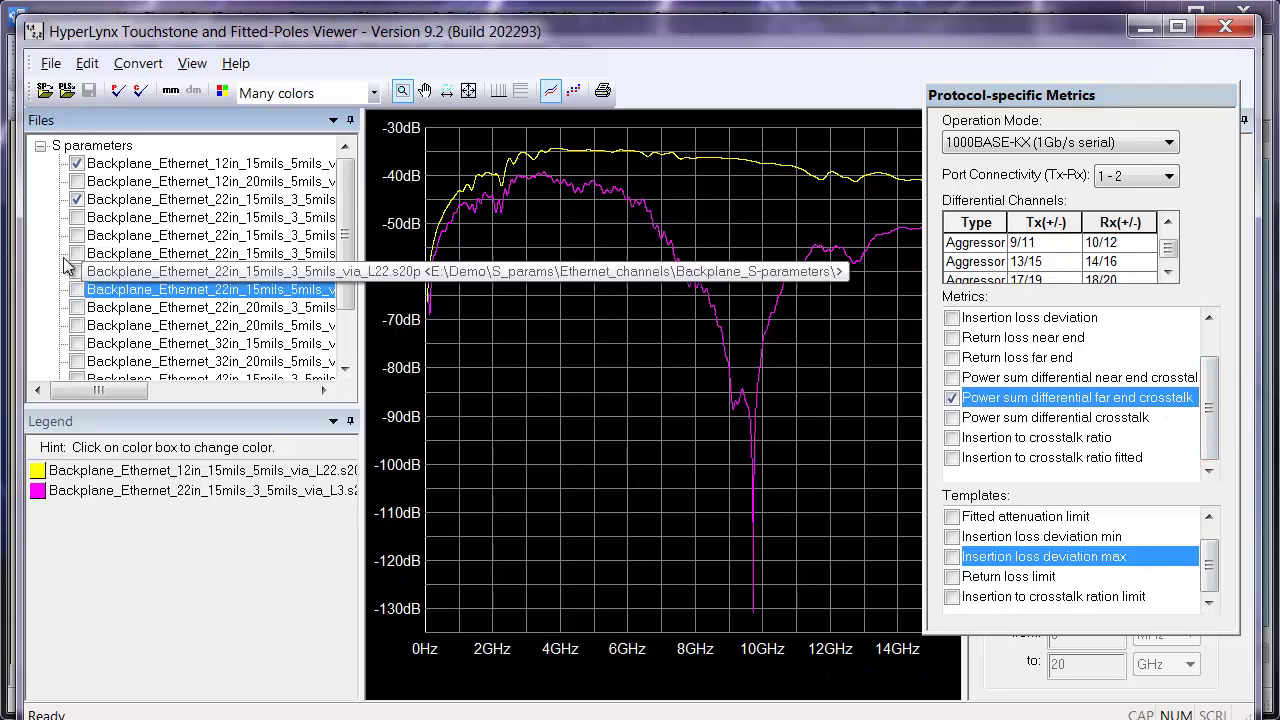
pyautogui.click(77, 199)
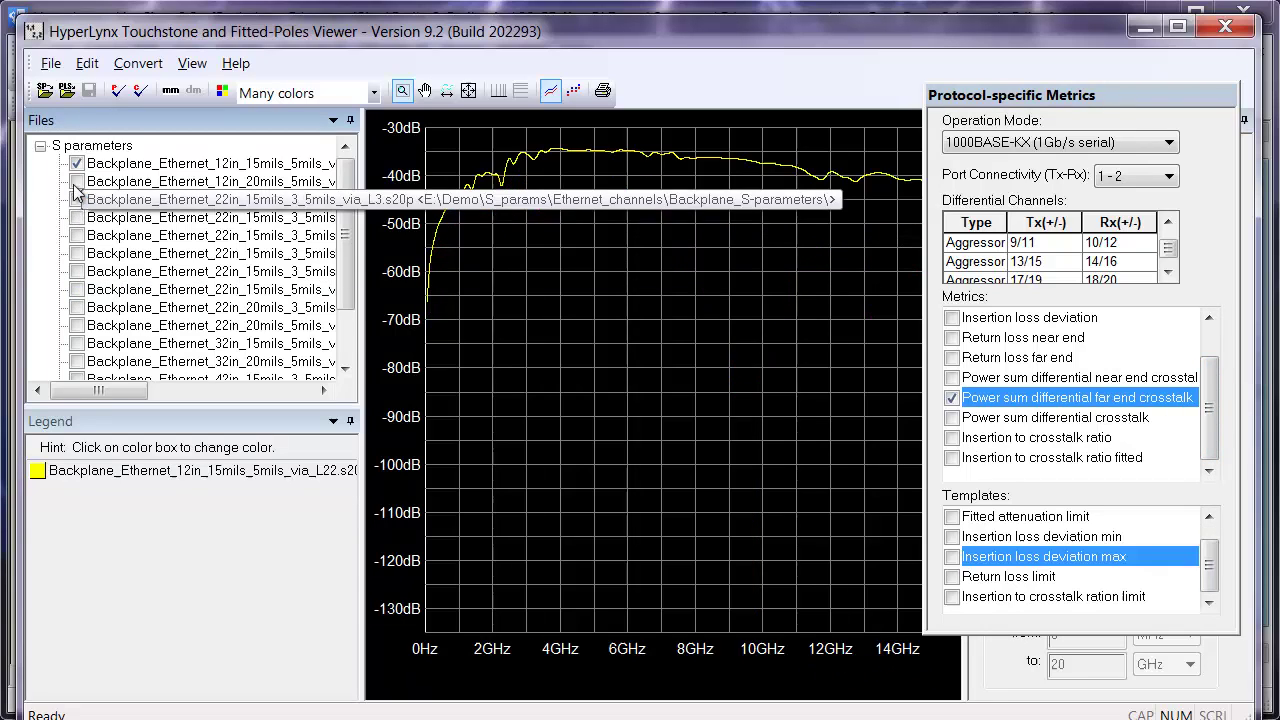
pyautogui.click(184, 168)
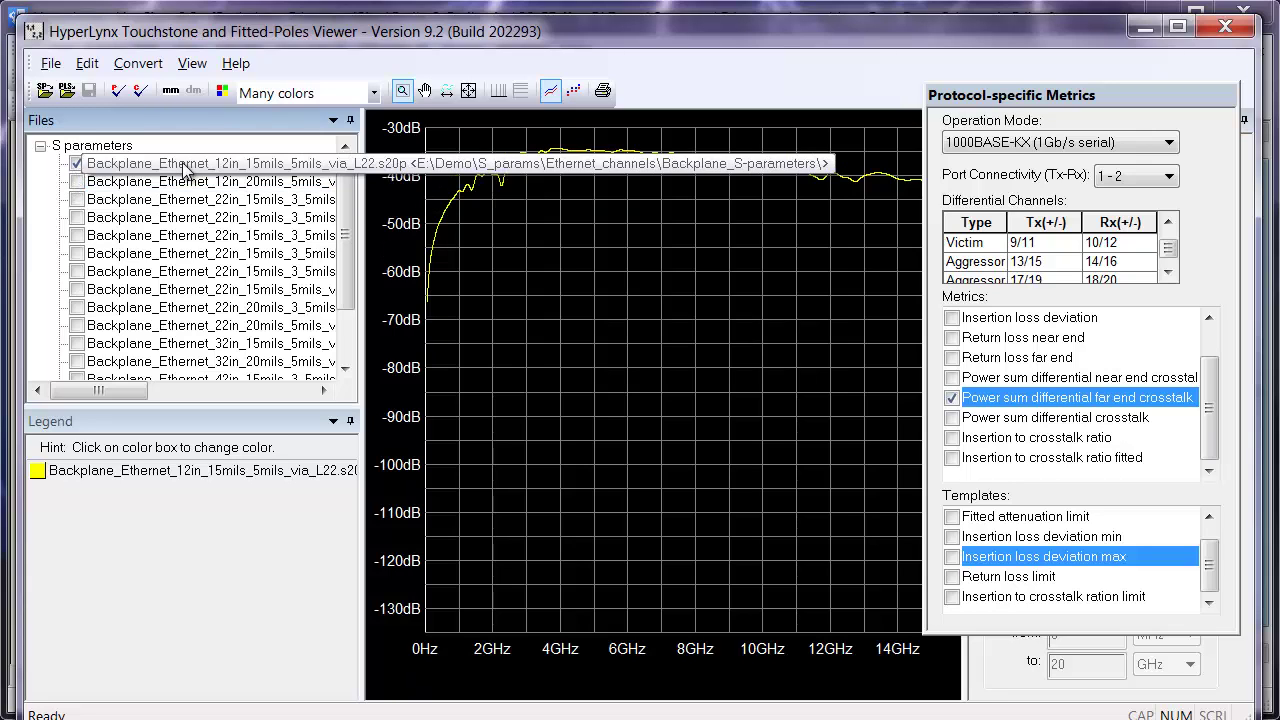
pyautogui.click(952, 398)
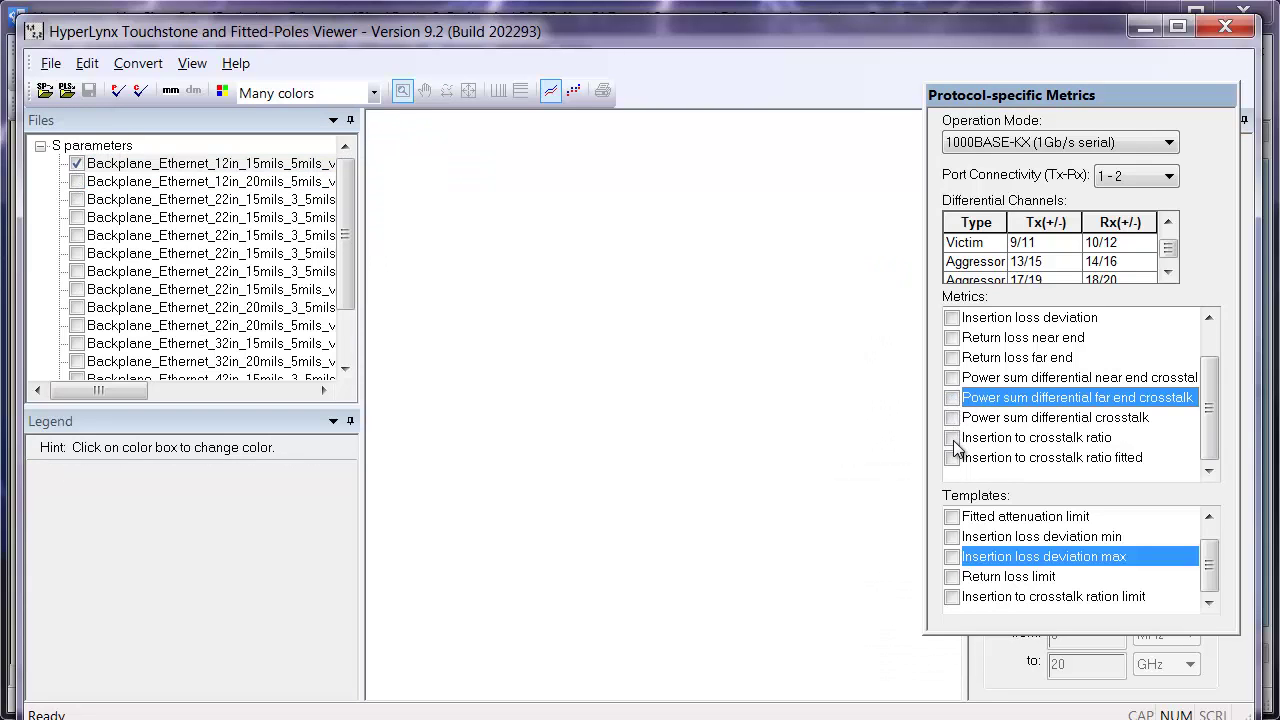
pyautogui.click(952, 438)
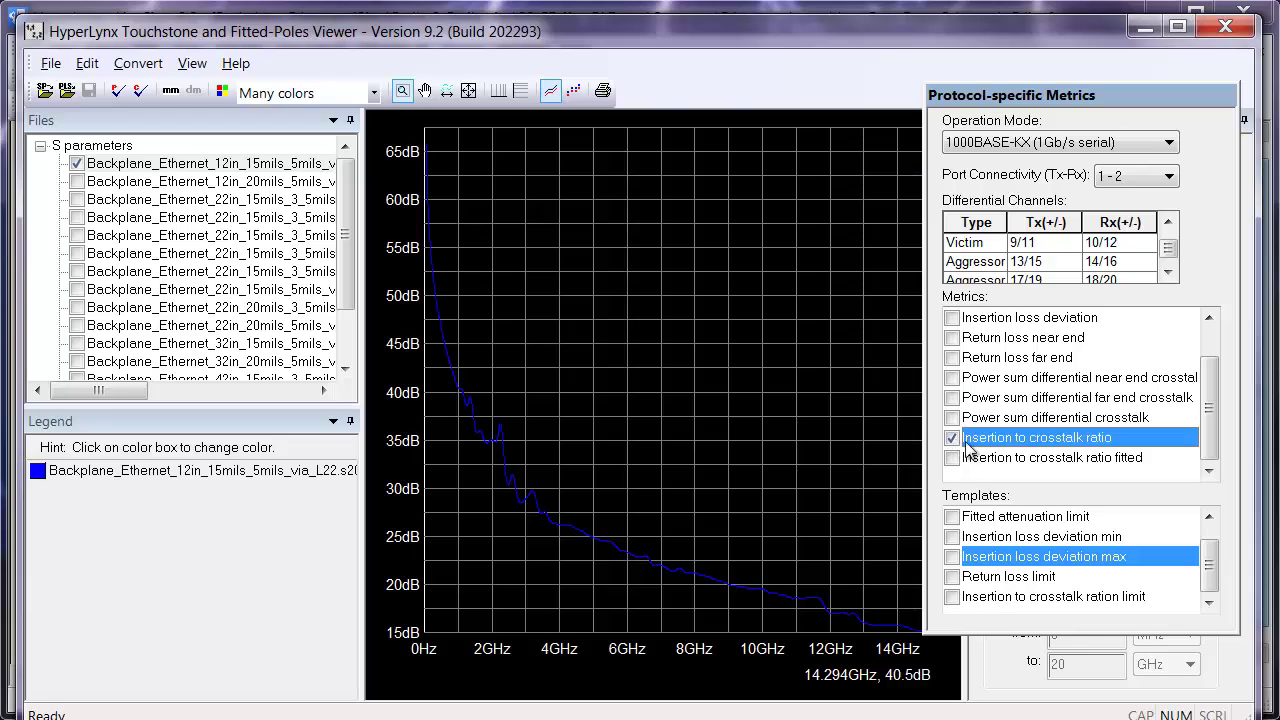
pyautogui.click(960, 597)
pyautogui.click(952, 597)
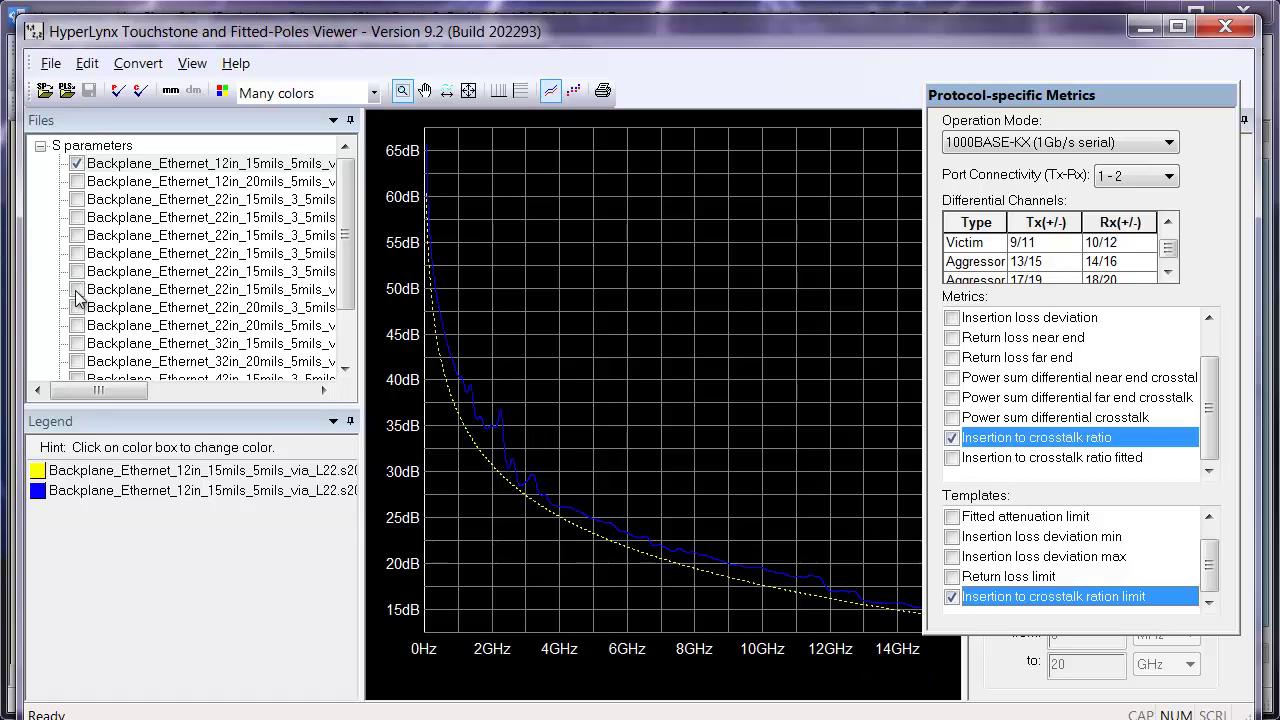
# Step: Add the 32in 5mil-via channel's insertion to crosstalk ratio, briefly trying the 22in 3.5mil-via one
pyautogui.click(80, 343)
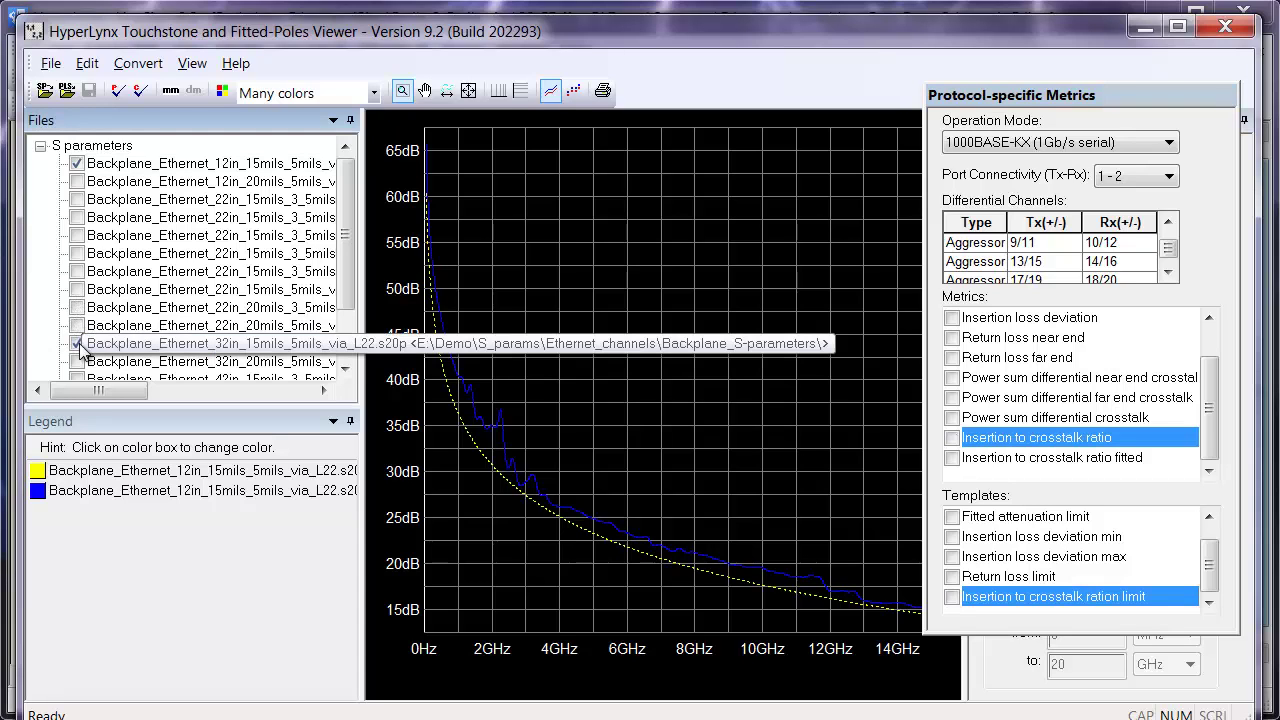
pyautogui.click(960, 442)
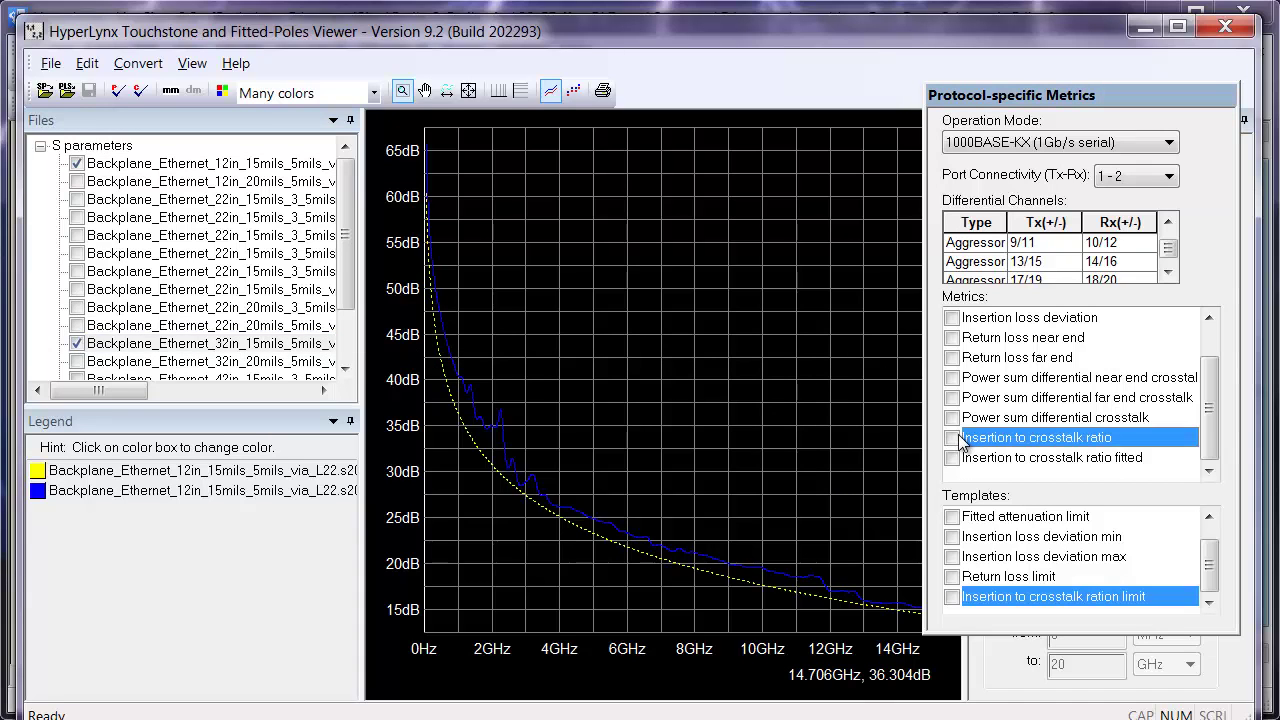
pyautogui.click(955, 440)
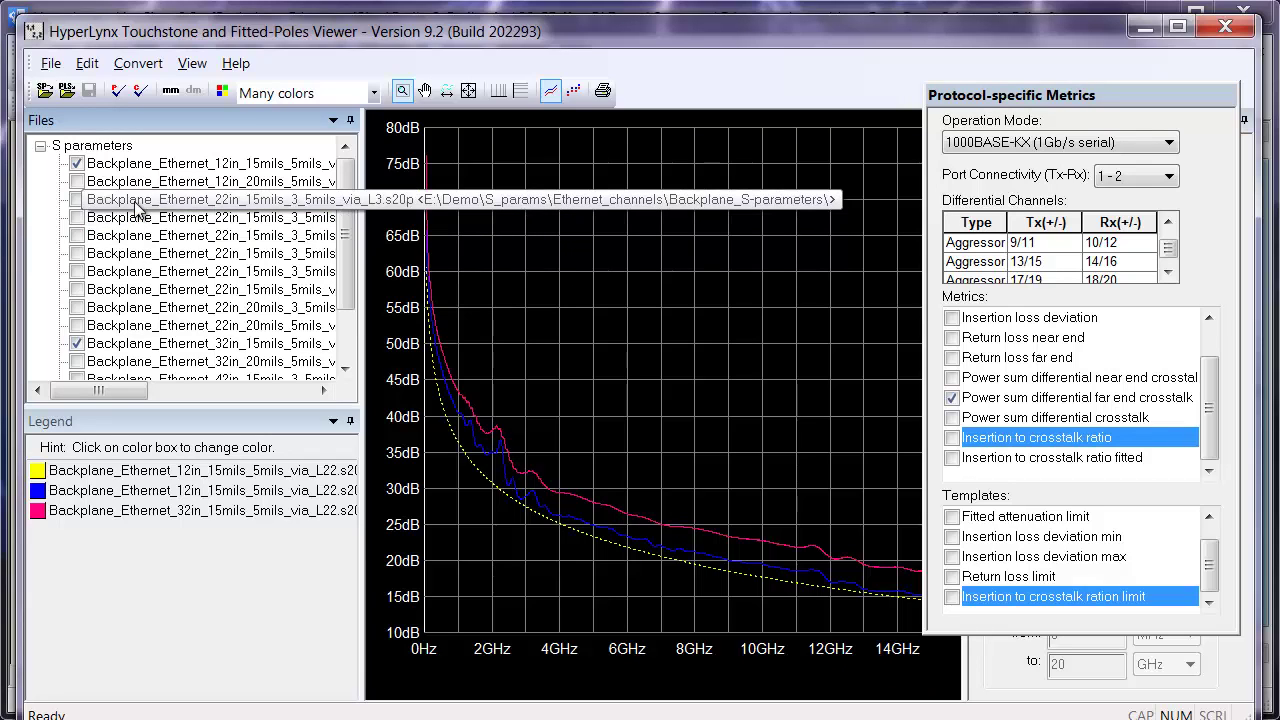
pyautogui.click(77, 199)
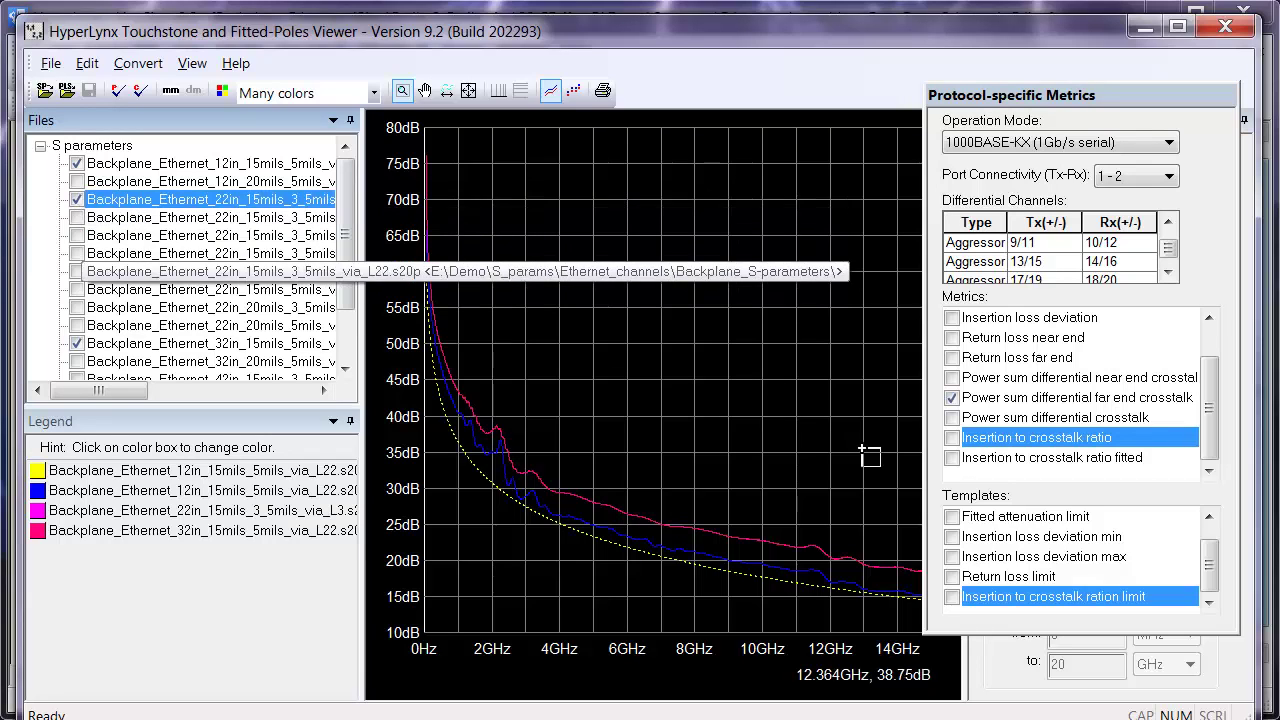
pyautogui.click(970, 440)
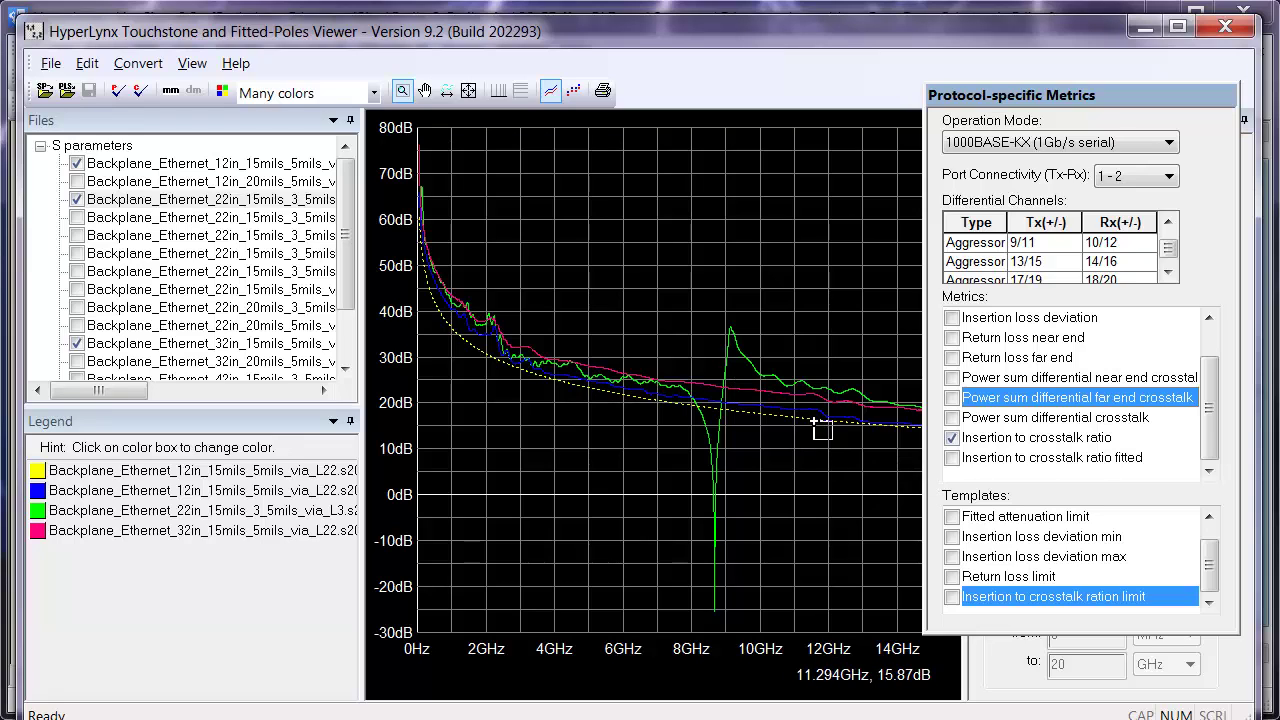
pyautogui.click(953, 441)
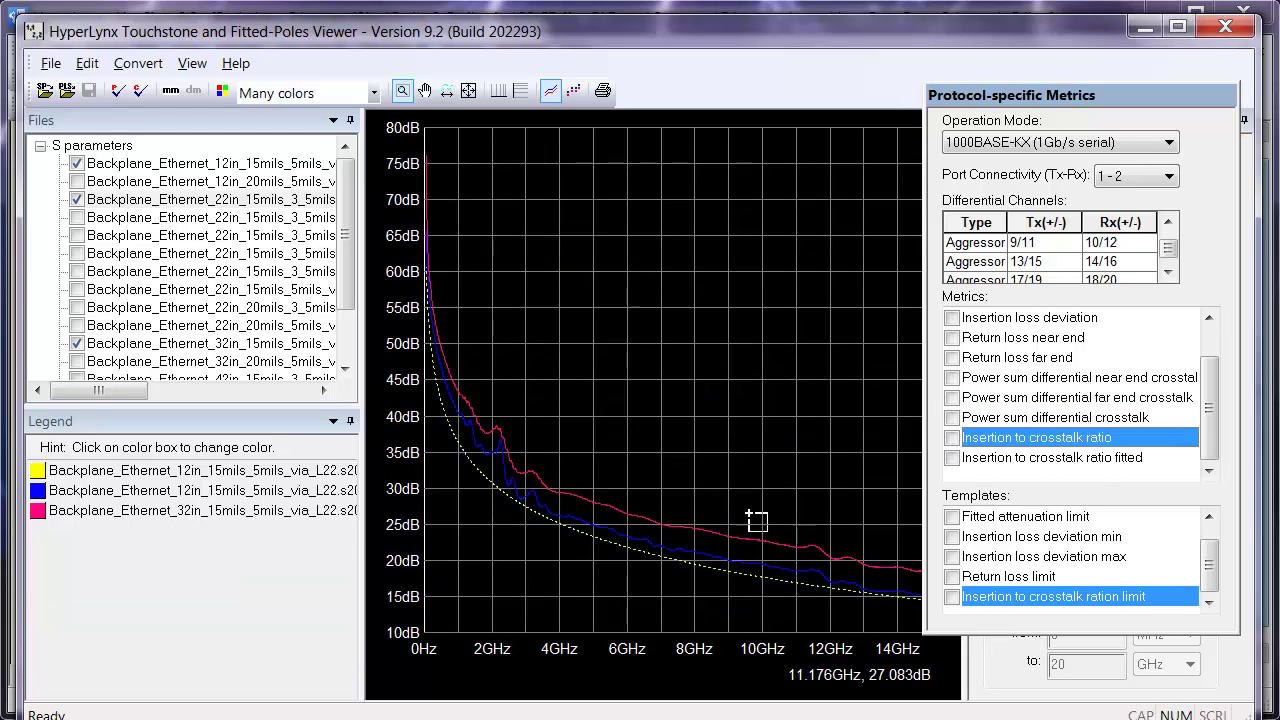